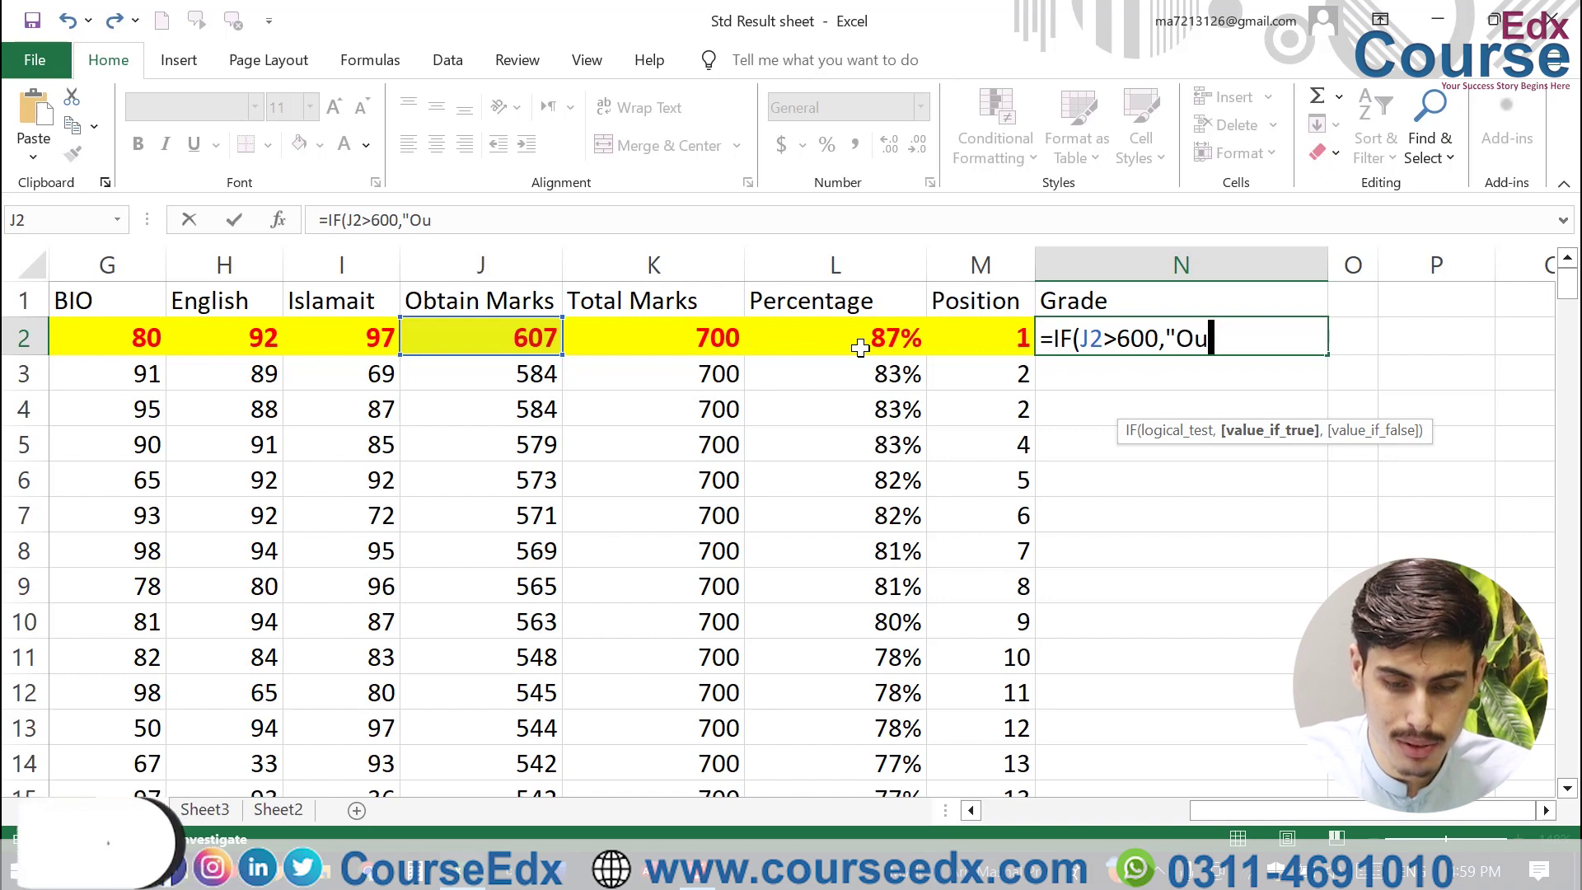
# Complete the first IF condition in N2 so that J2>600 returns "Outstanding"
pyautogui.press('BackSpace')
pyautogui.press('BackSpace')
pyautogui.press('BackSpace')
pyautogui.write('nding')
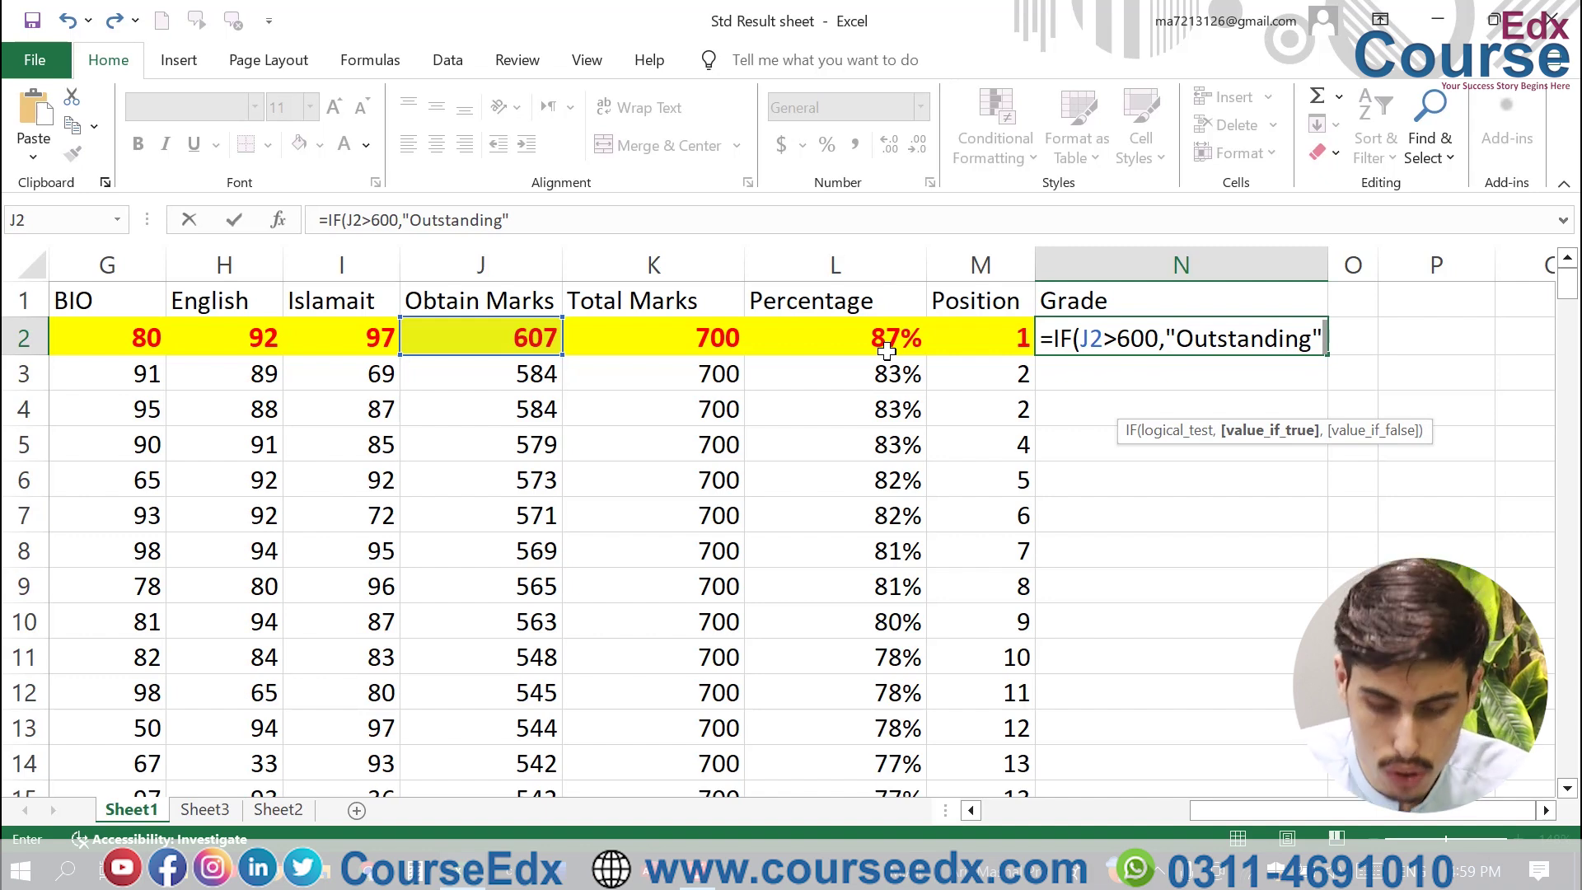
pyautogui.write(',')
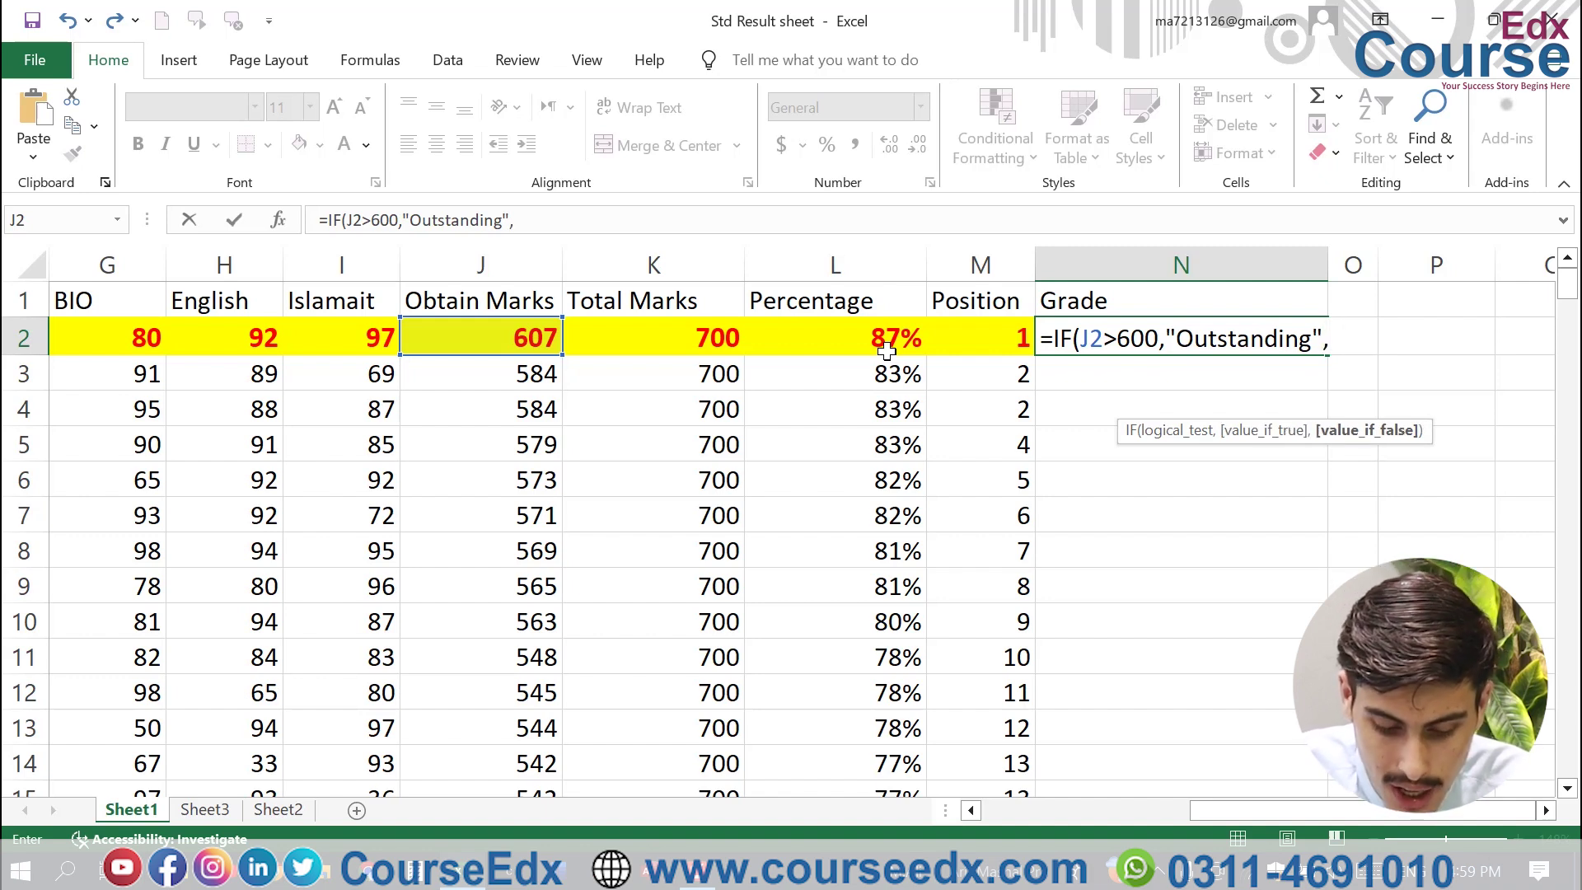
# Nest a second IF in the N2 formula that returns "A Grade" when J2>500
pyautogui.write('IF(')
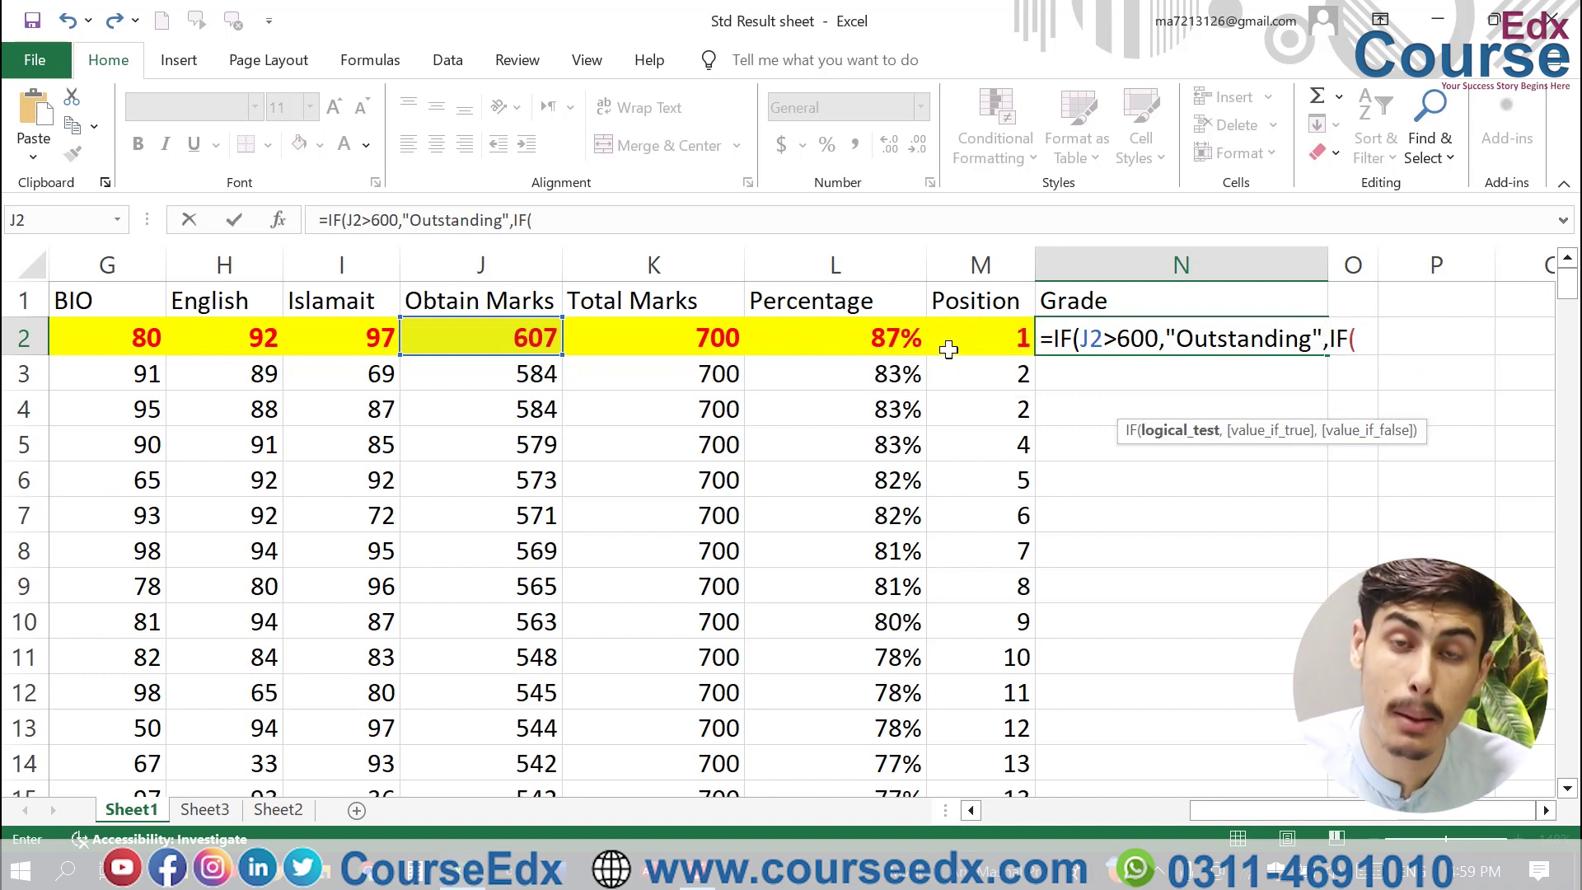
pyautogui.click(493, 332)
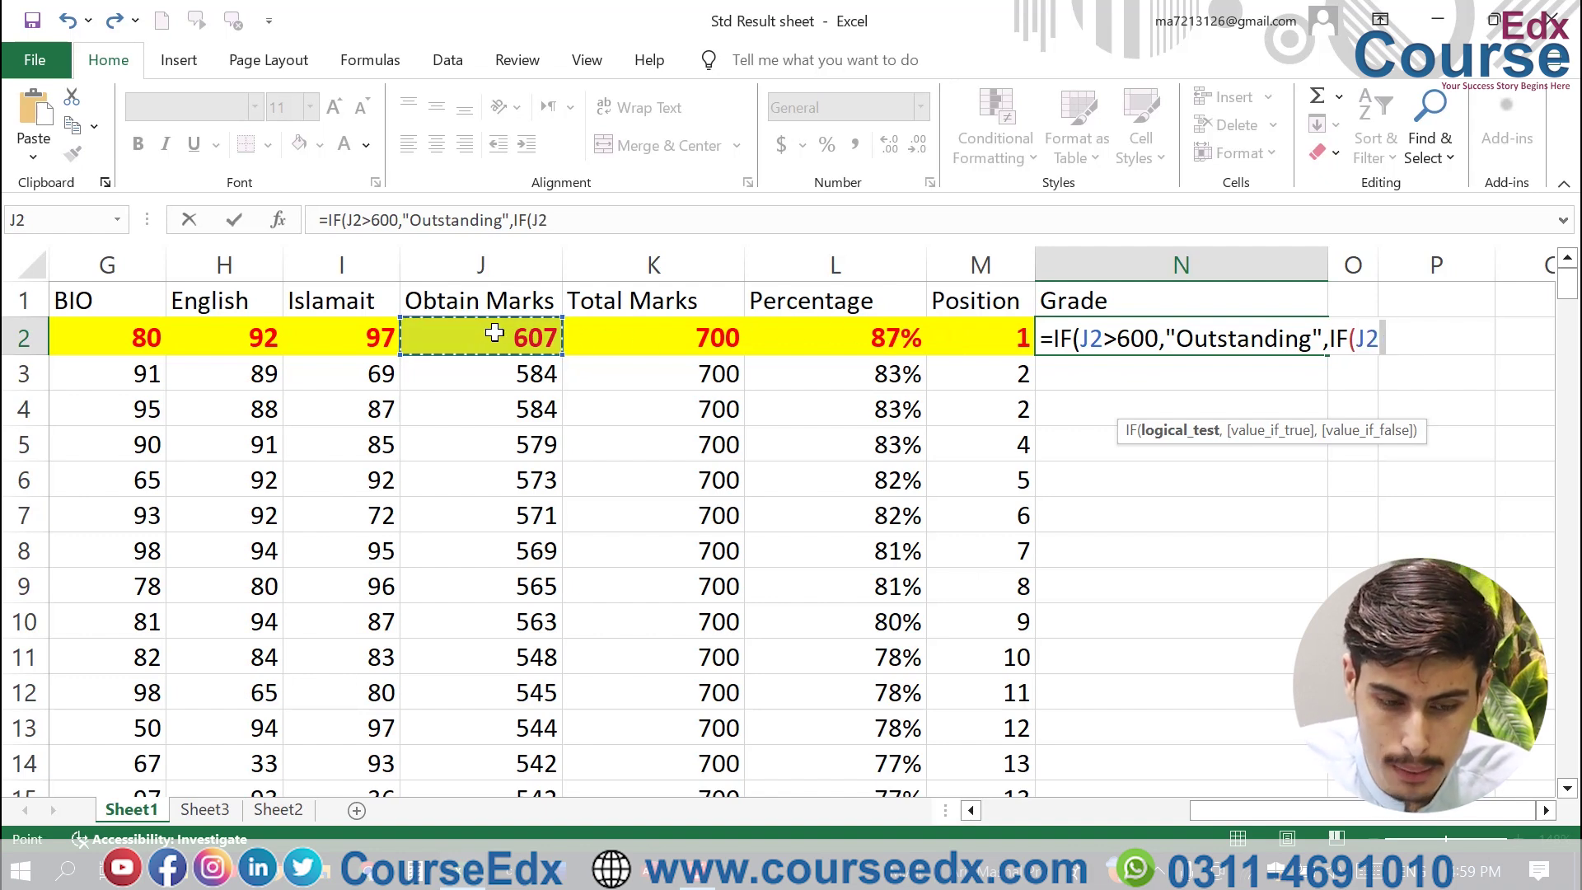
pyautogui.write('>')
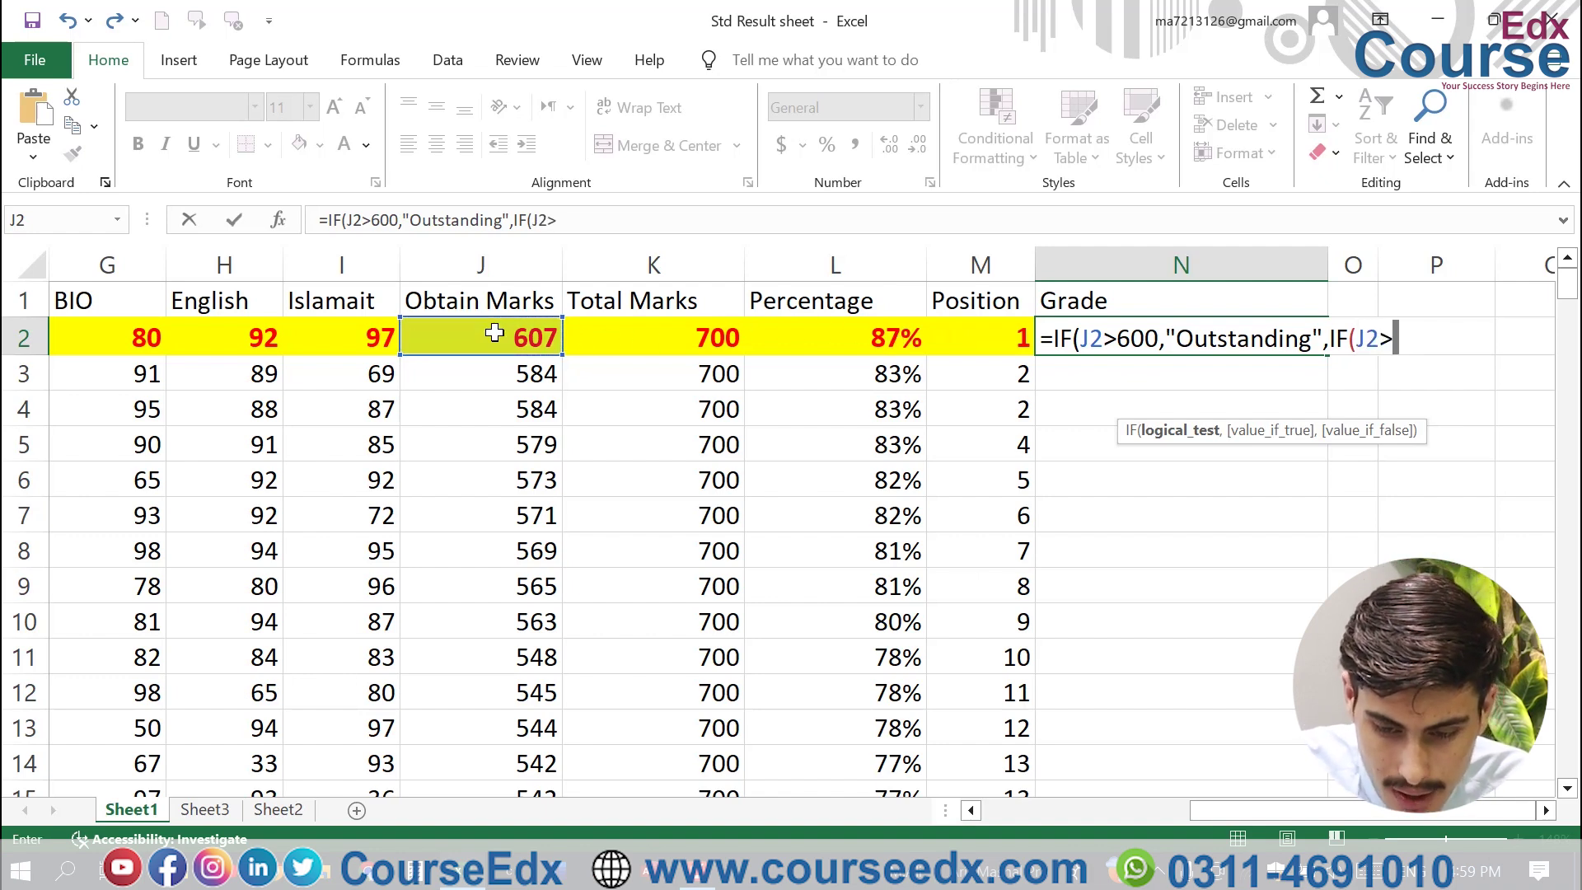
pyautogui.write('500,')
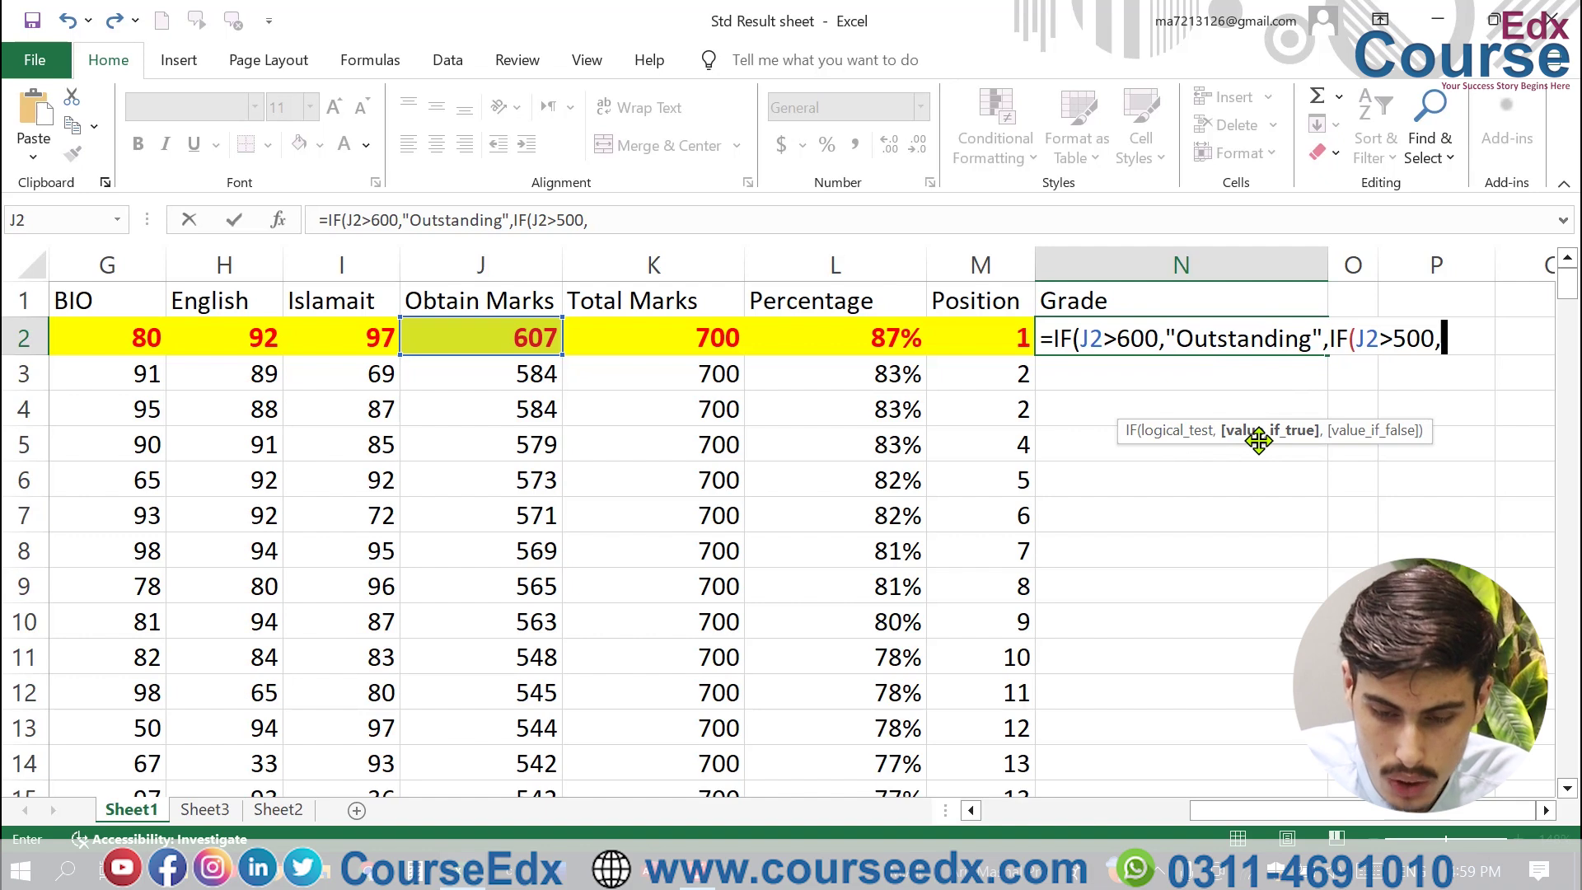
pyautogui.write('i')
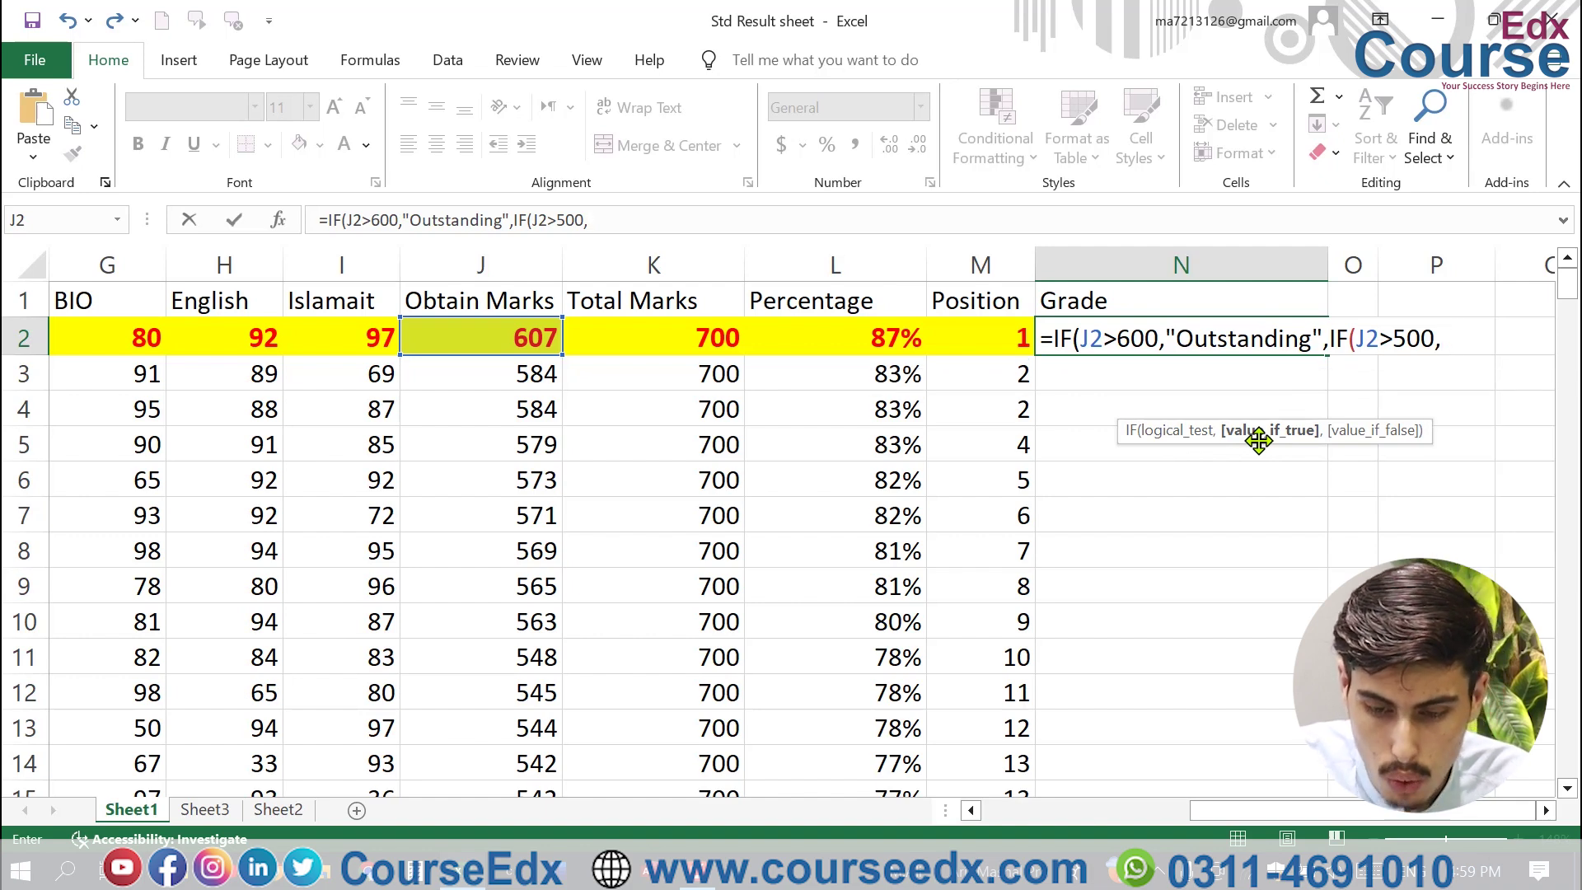
pyautogui.write('"')
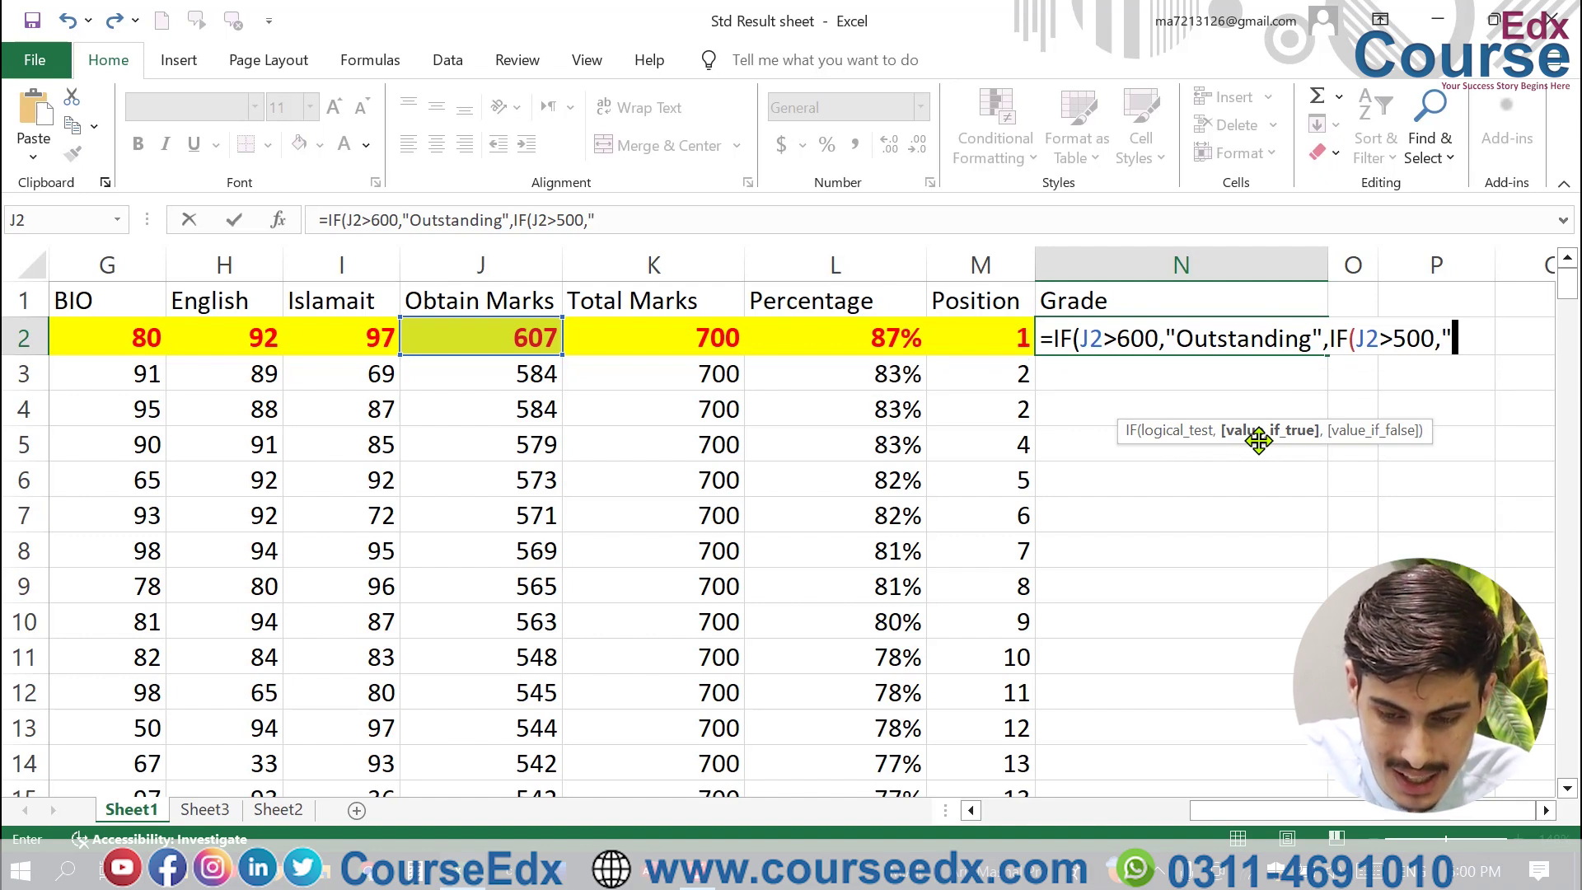
pyautogui.write('A g')
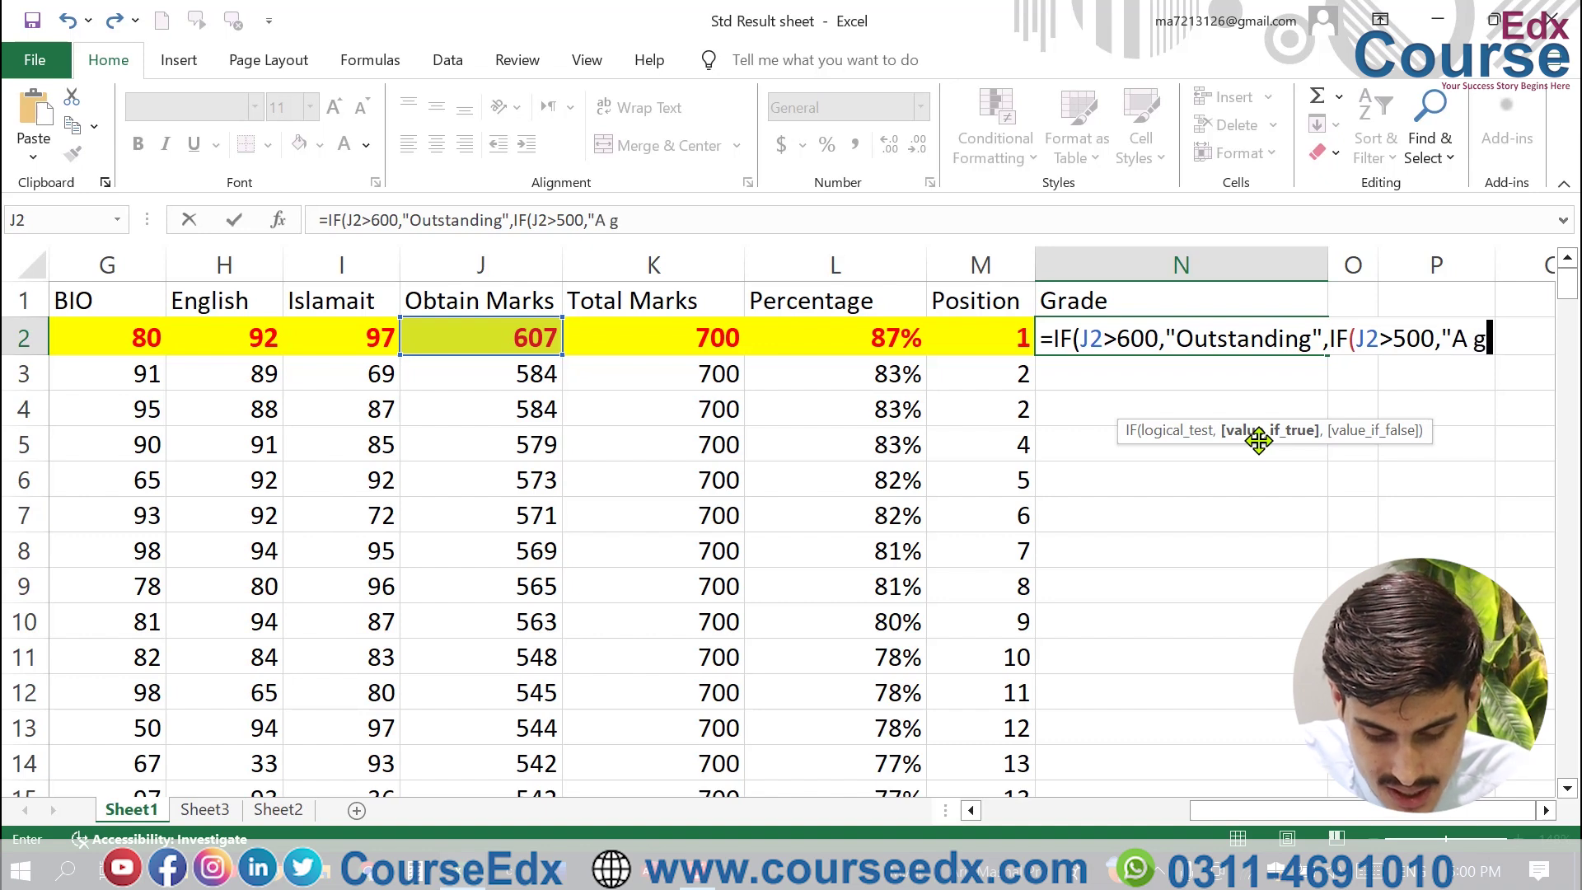
pyautogui.press('BackSpace')
pyautogui.write('Grade')
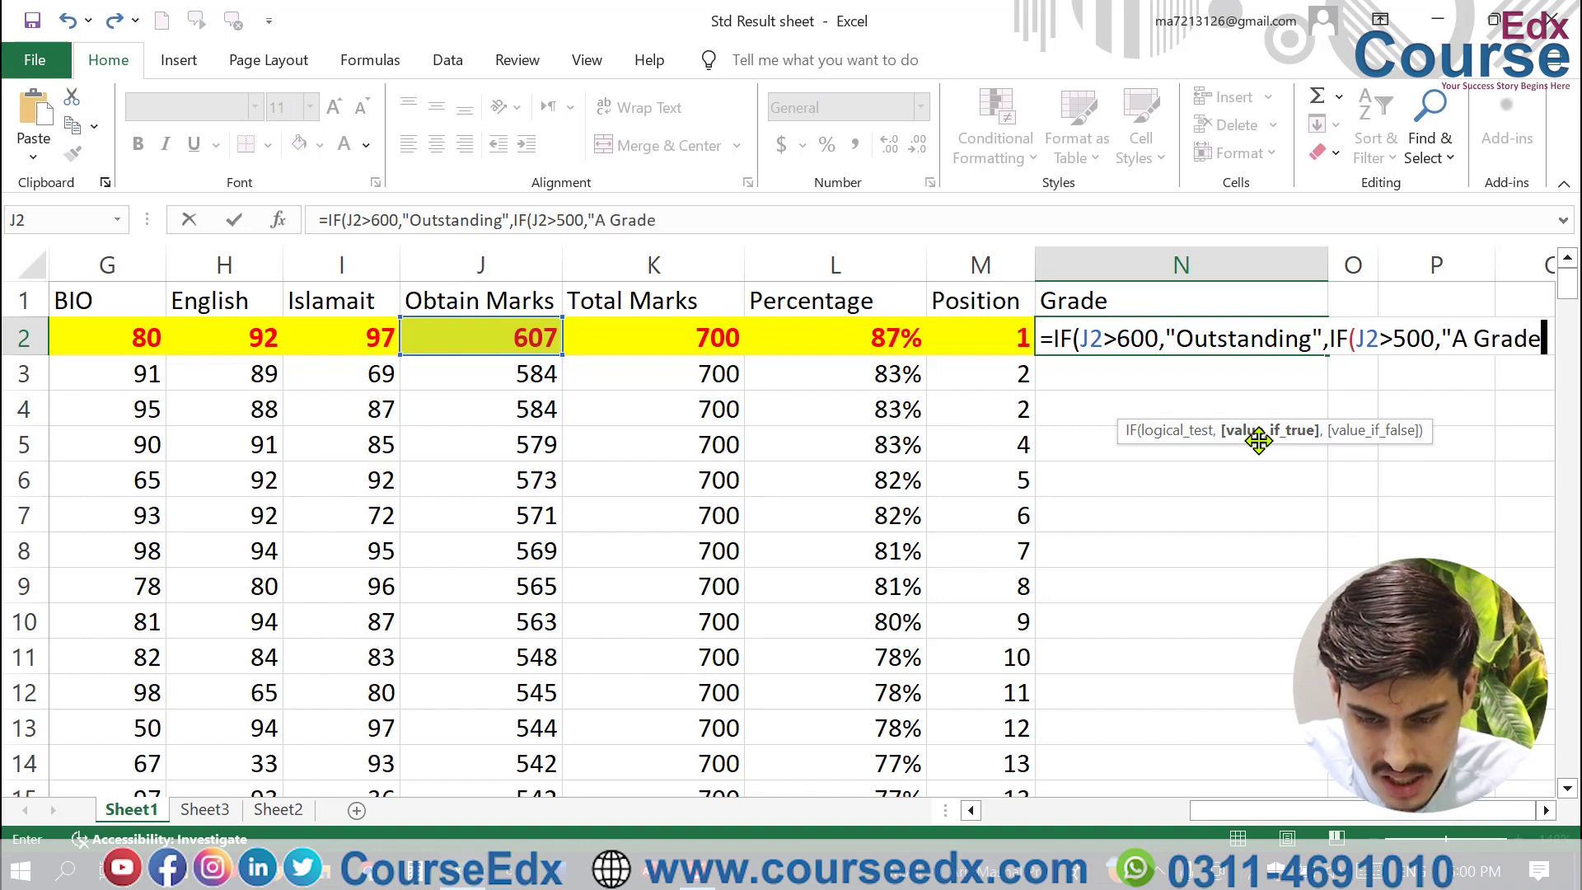
pyautogui.write('"')
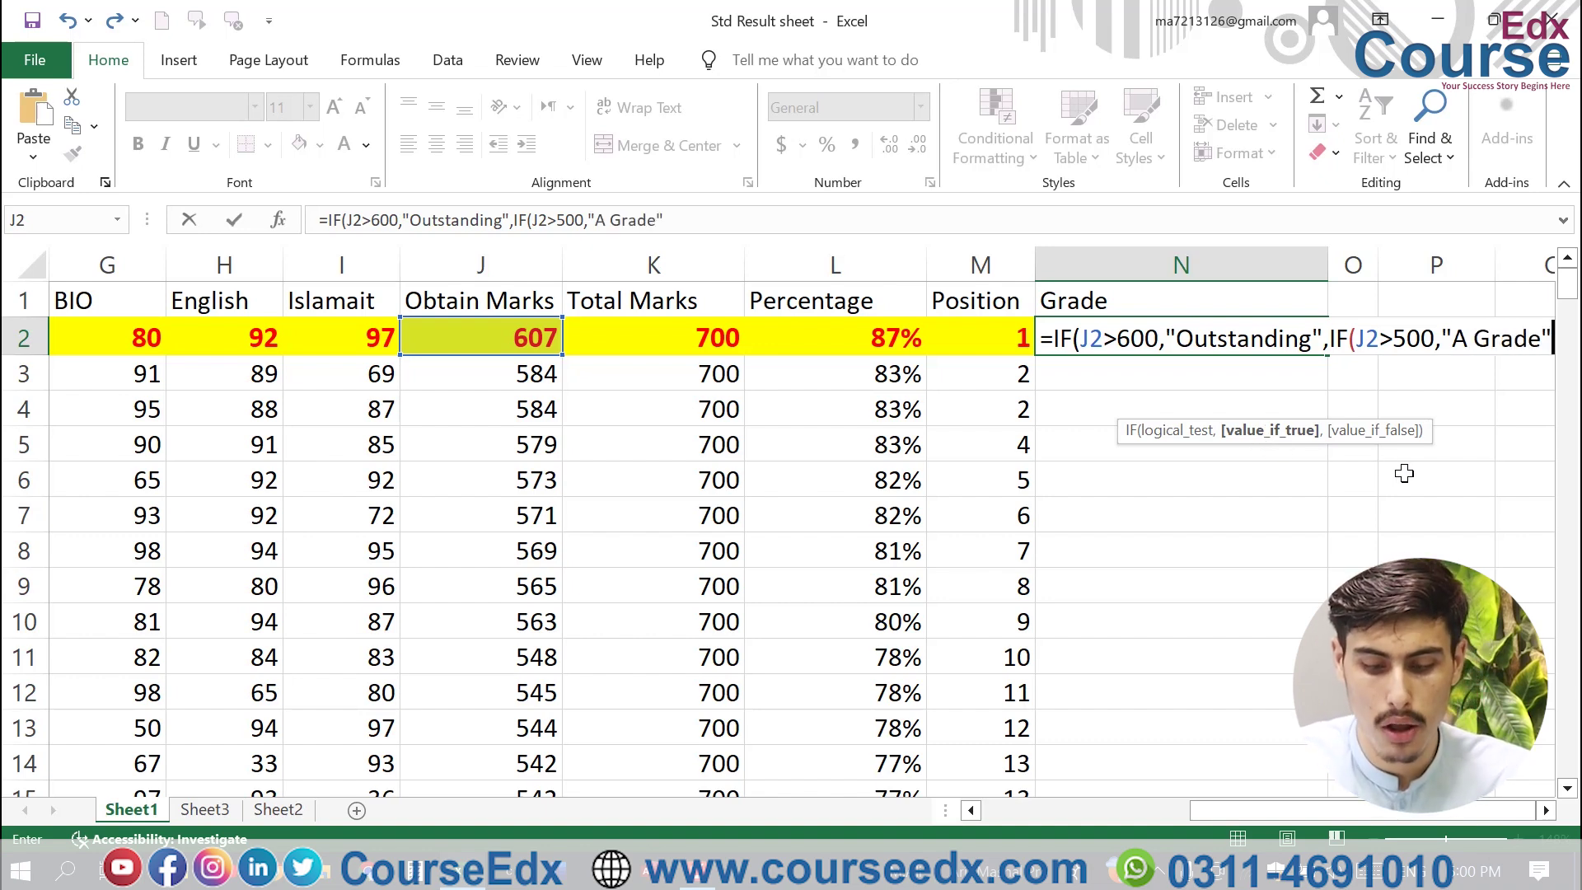
# Nest a third IF in the N2 formula that returns "B Grade" when J2>400, and open a fourth IF as its alternative
pyautogui.write(',IF(')
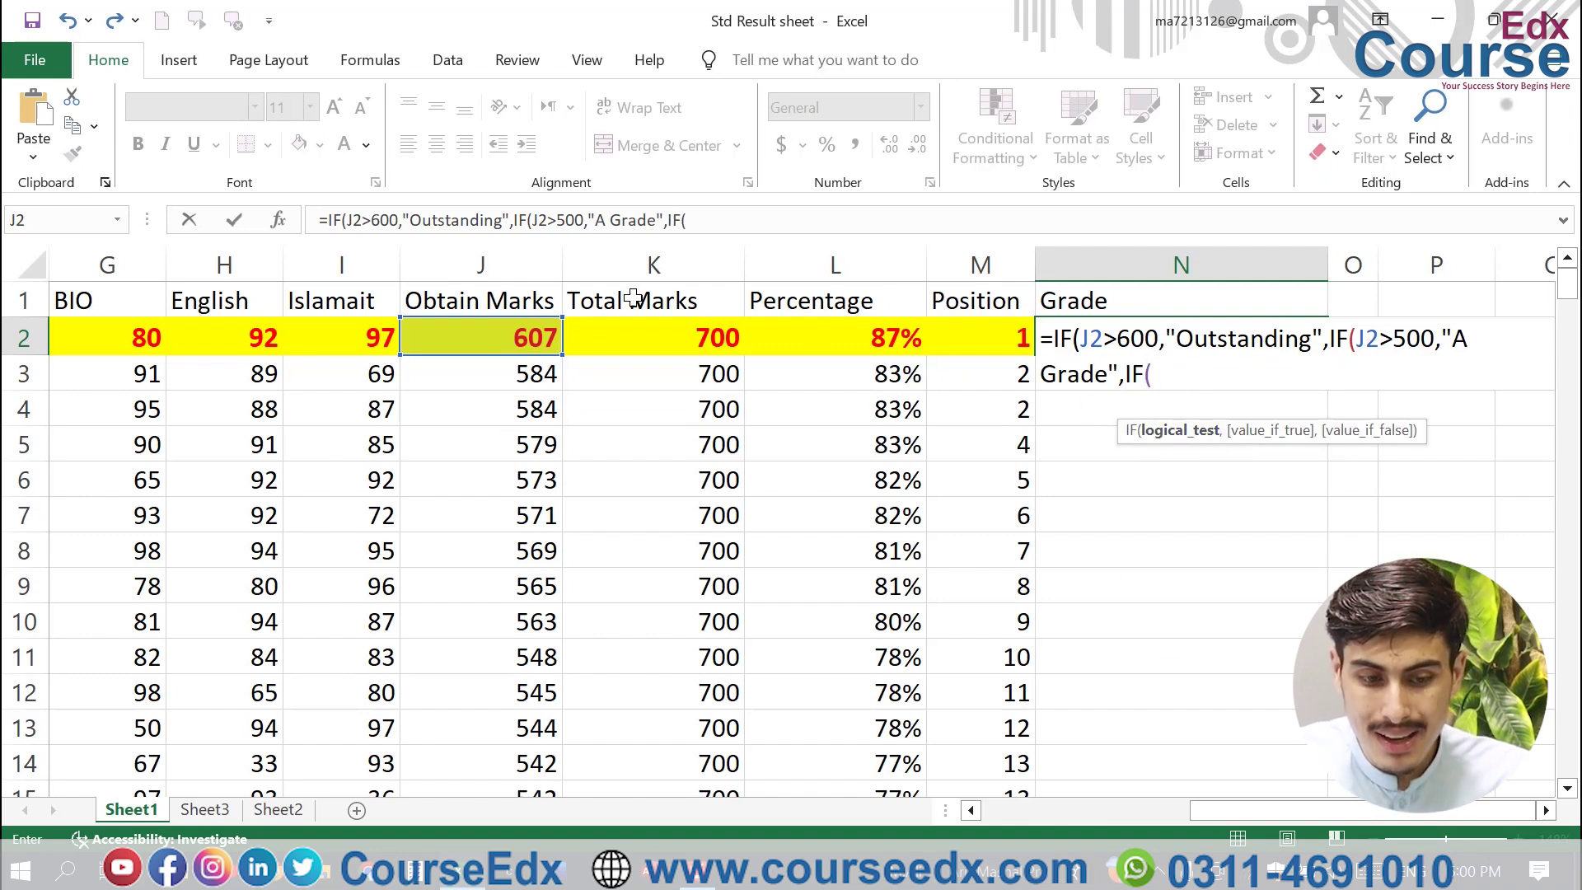
pyautogui.click(543, 351)
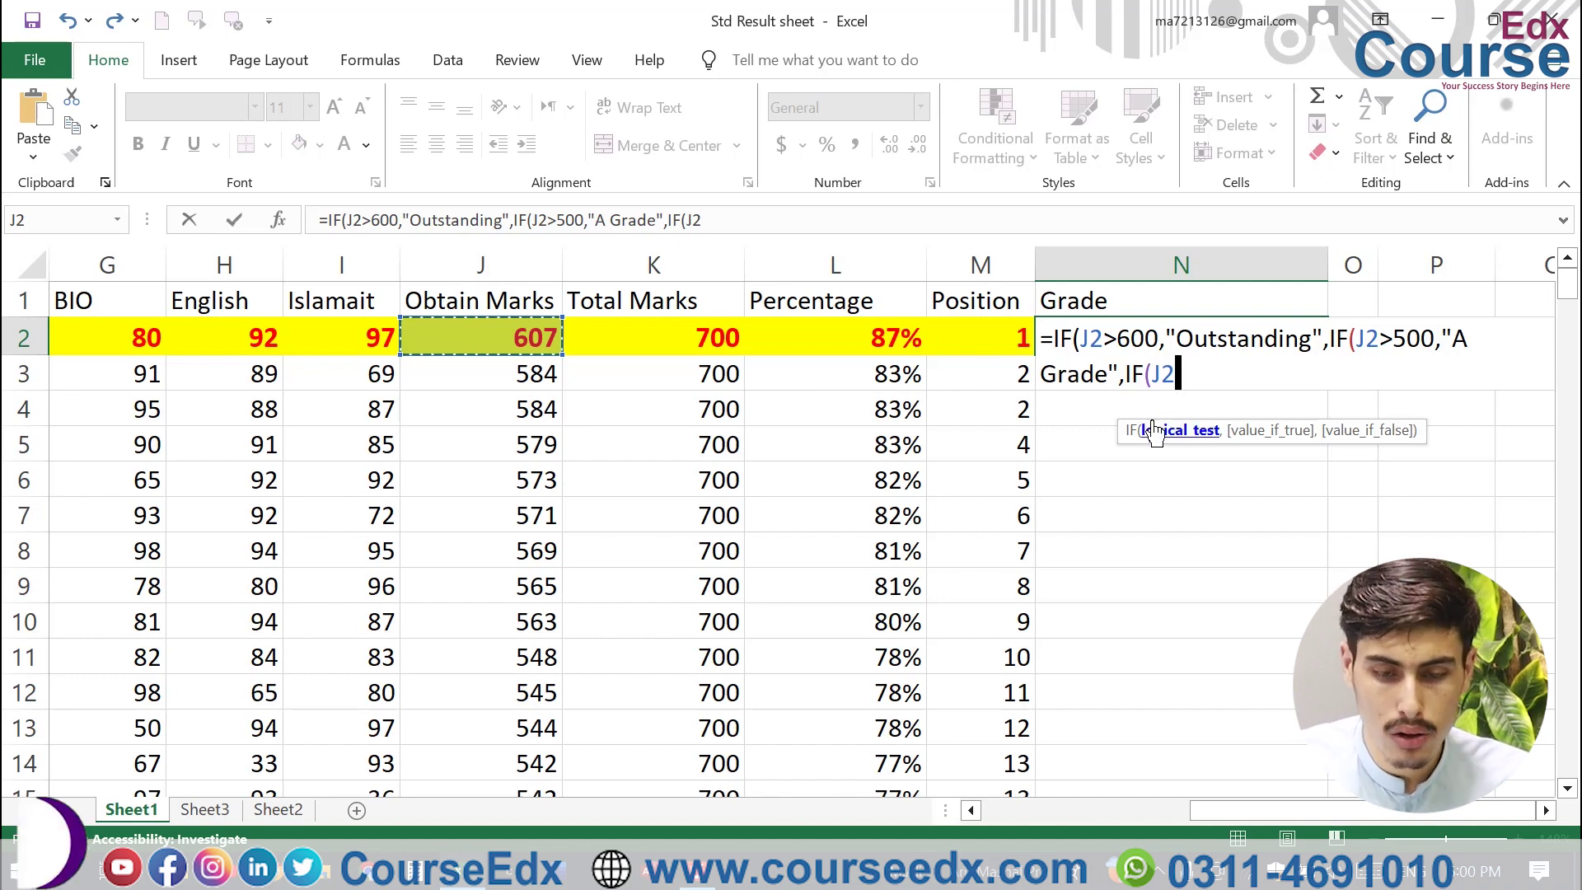
pyautogui.write('>40')
pyautogui.press('BackSpace')
pyautogui.press('BackSpace')
pyautogui.press('BackSpace')
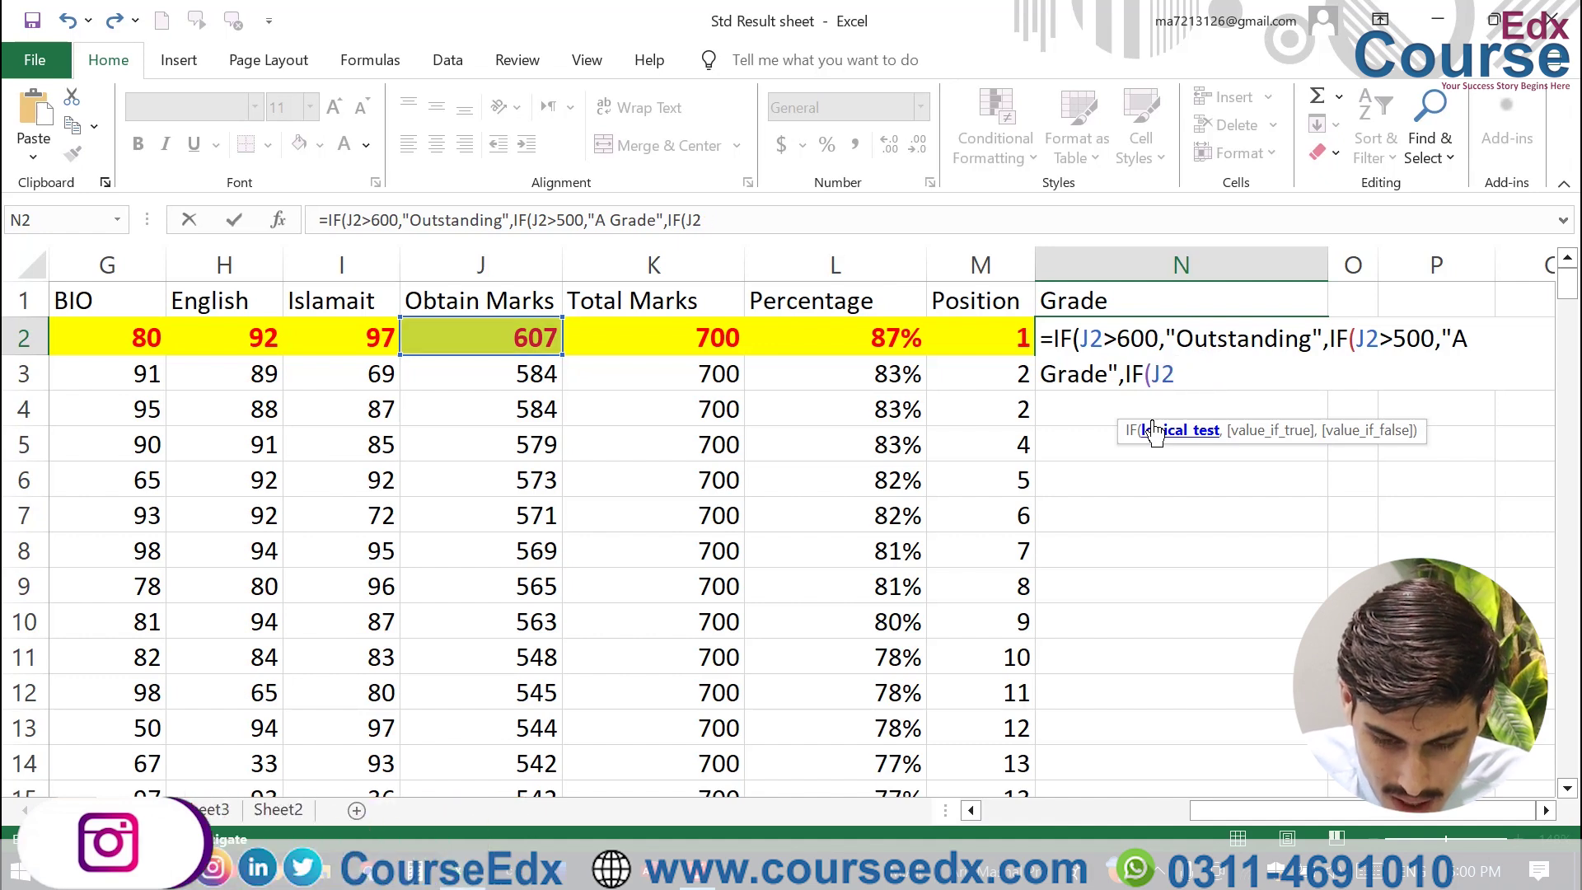
pyautogui.write('>')
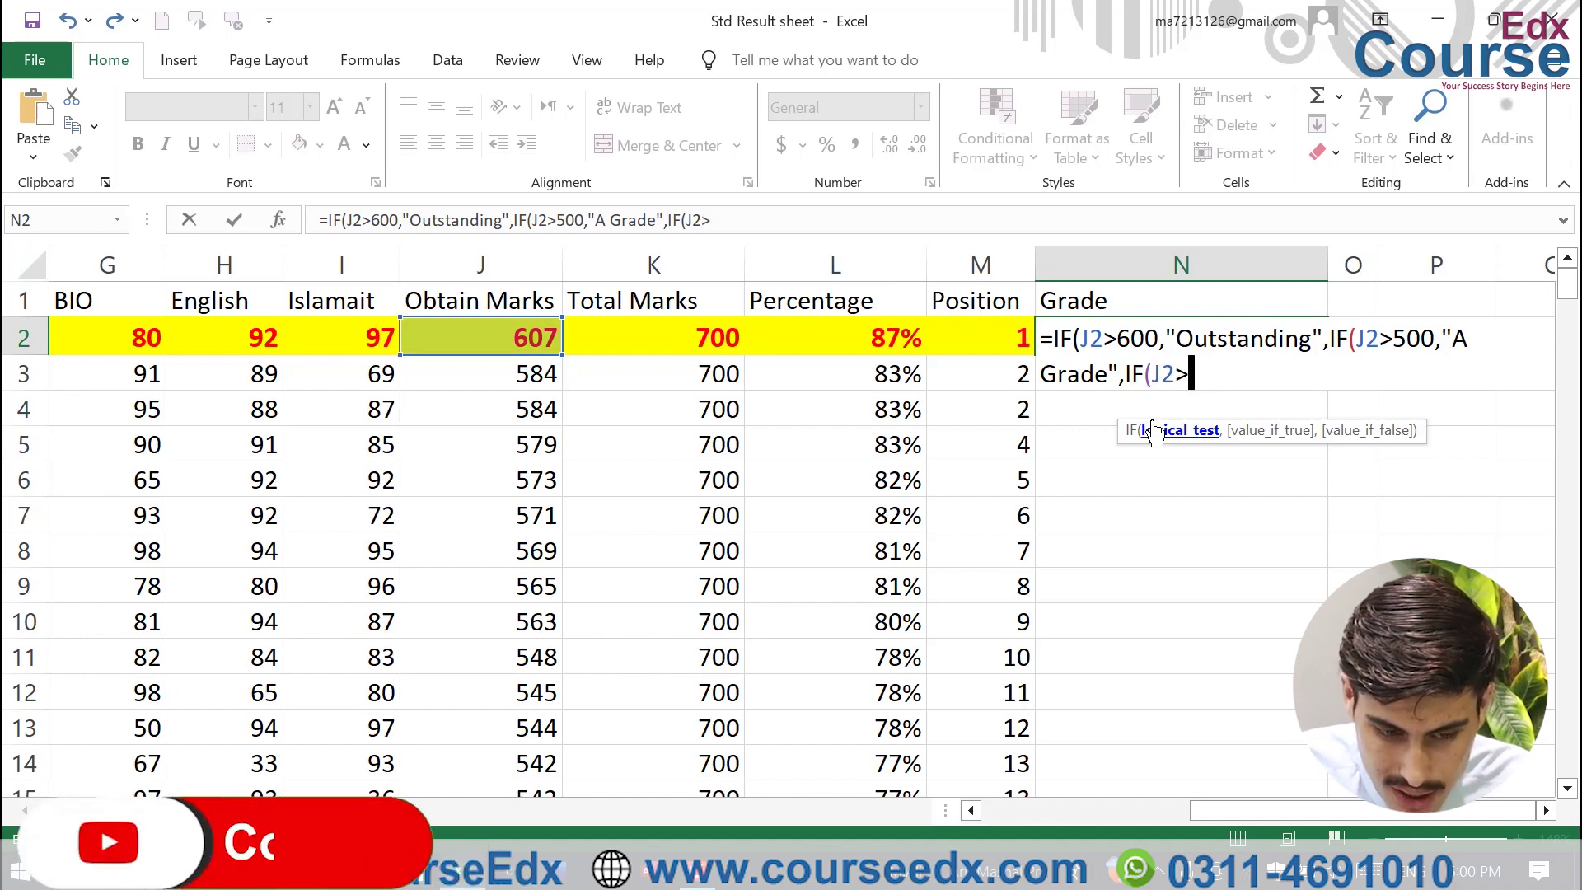
pyautogui.write('400')
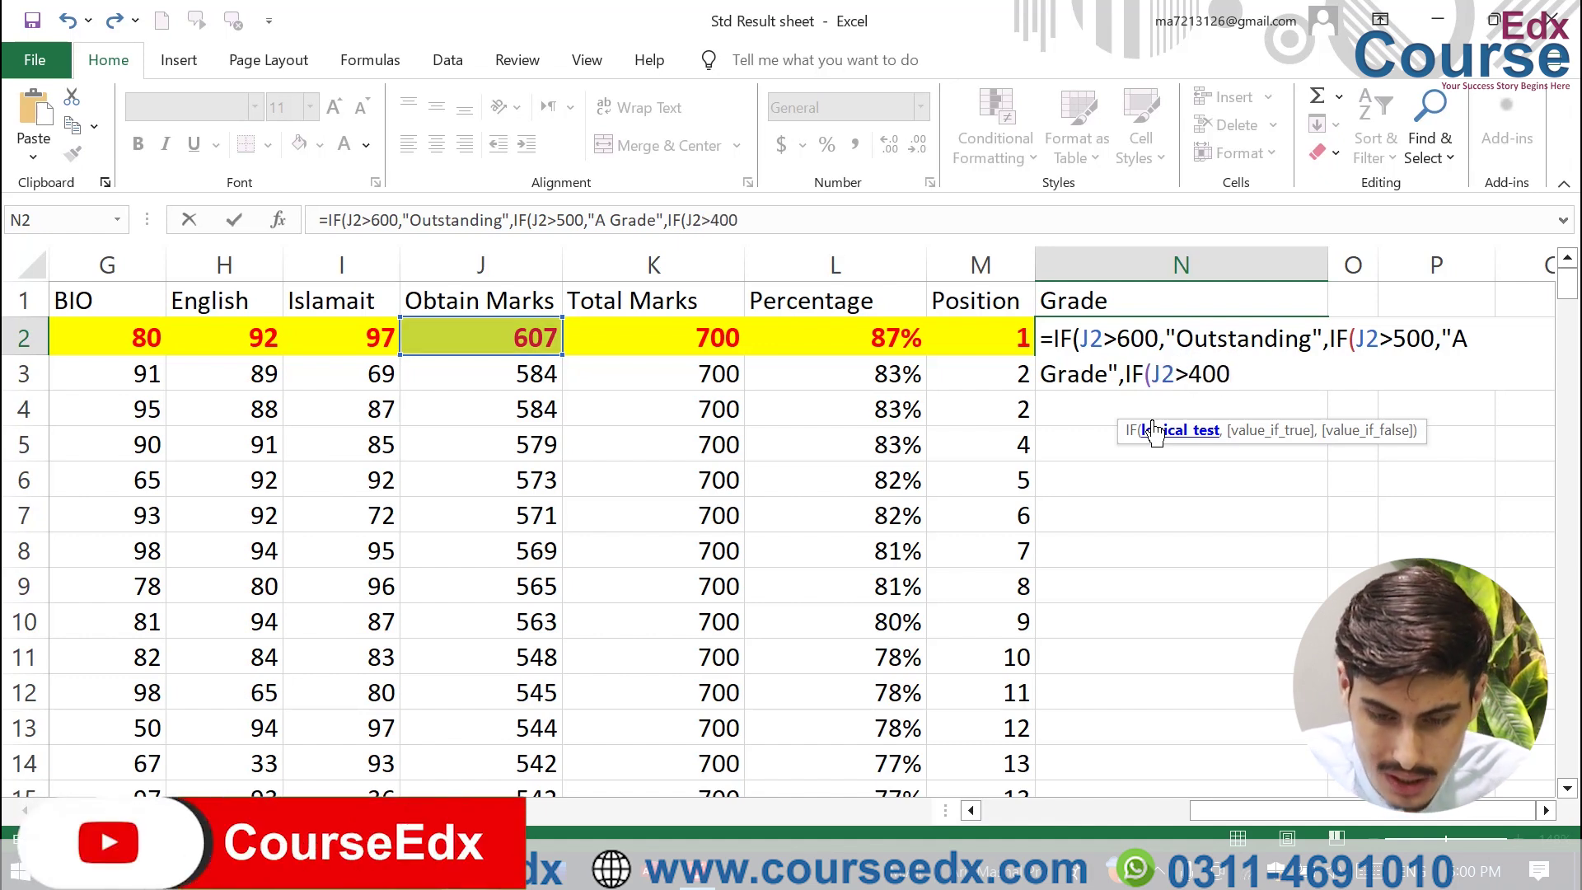
pyautogui.write(',')
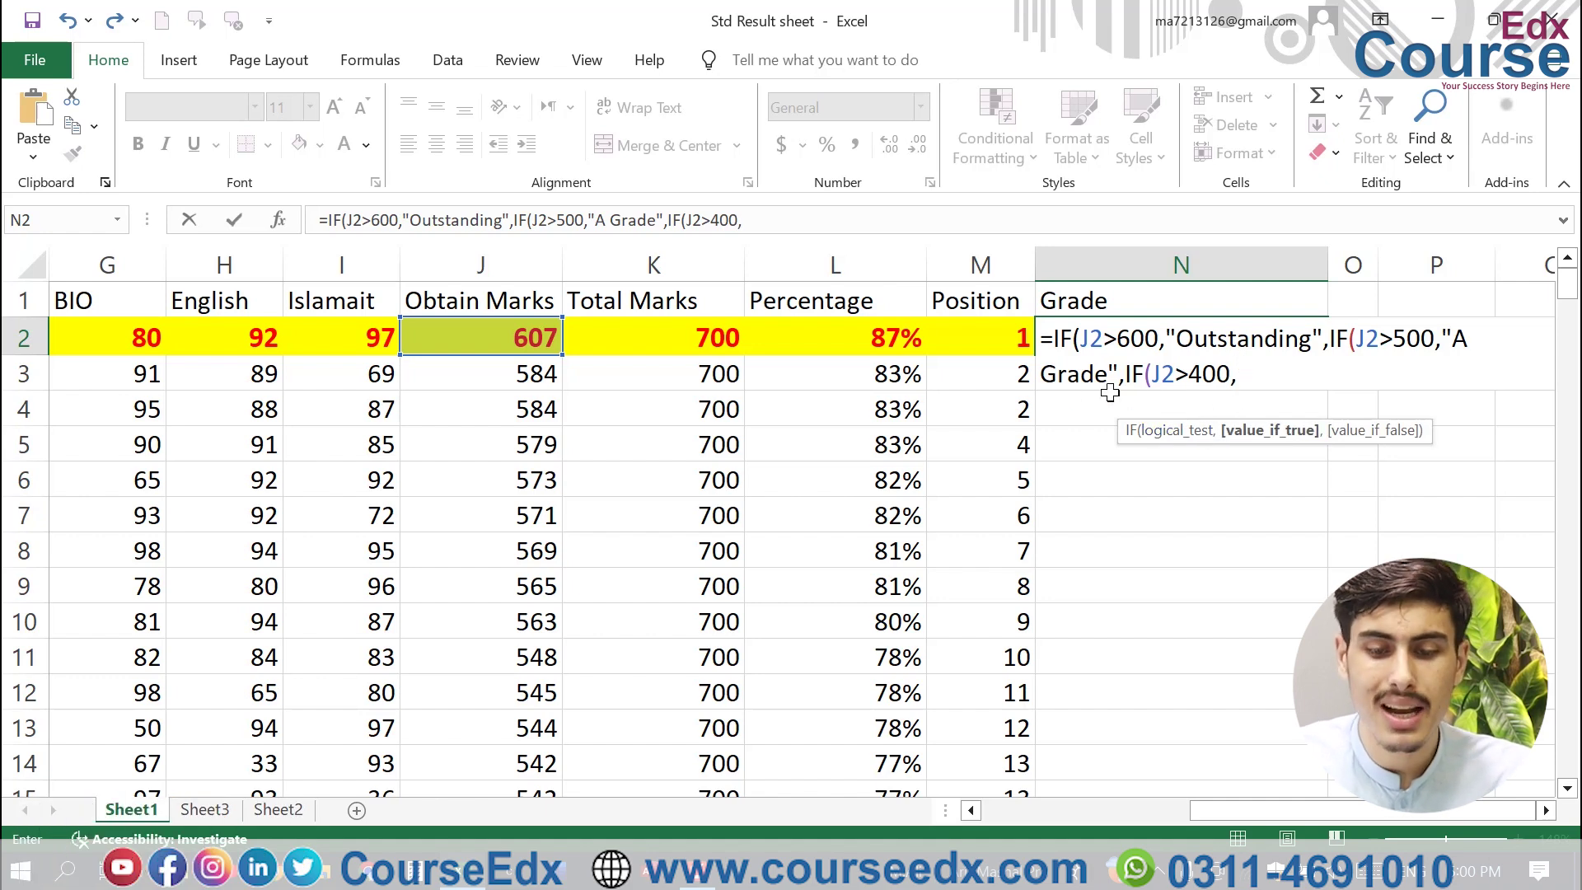
pyautogui.write('"')
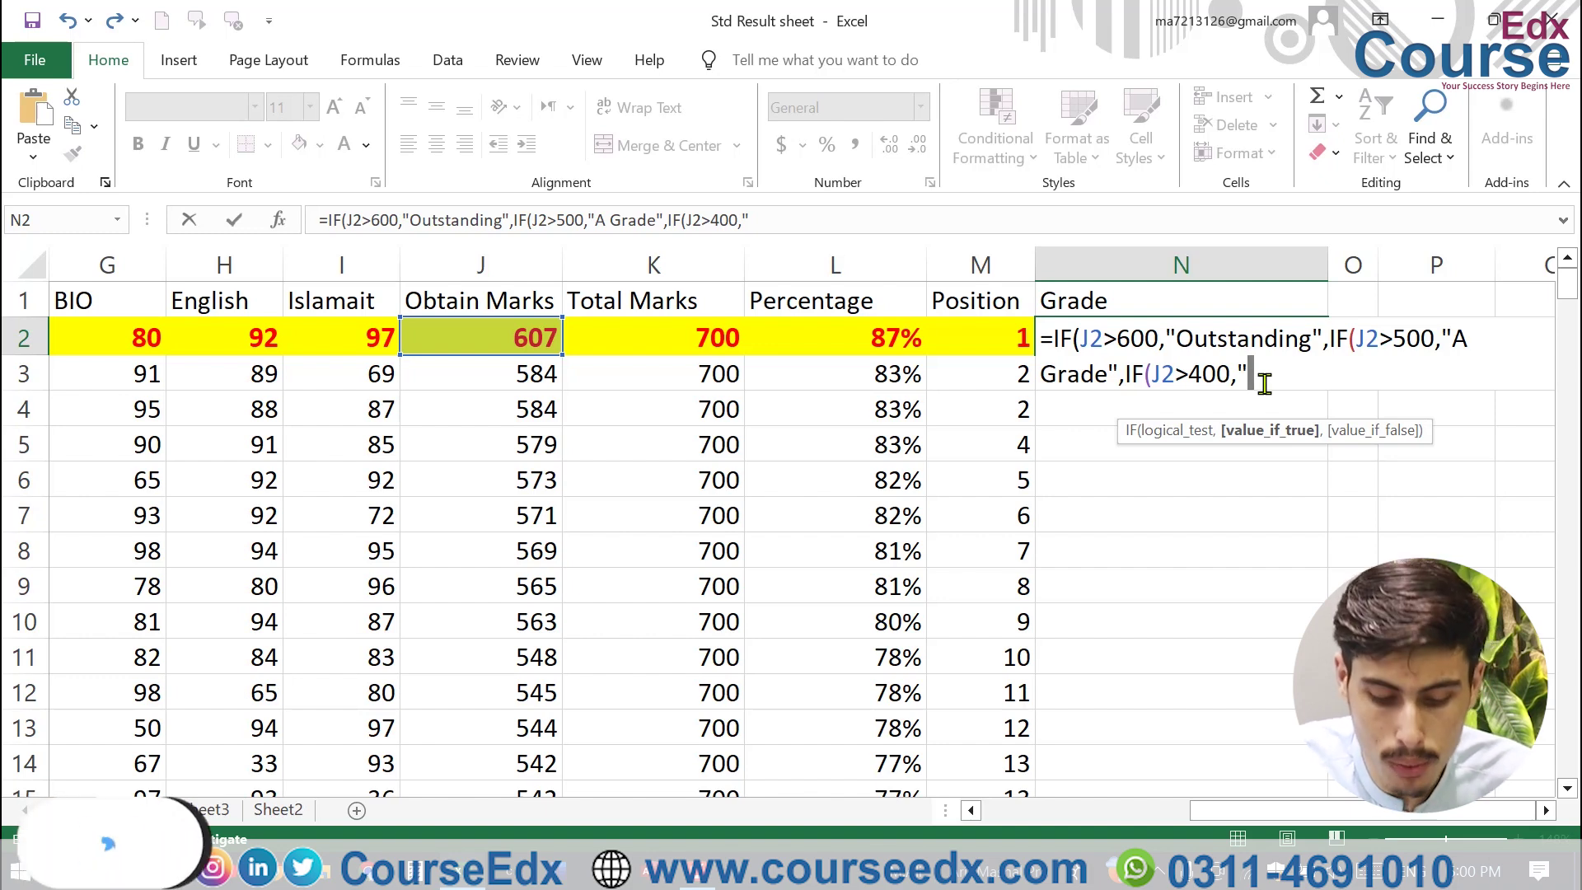
pyautogui.write('B')
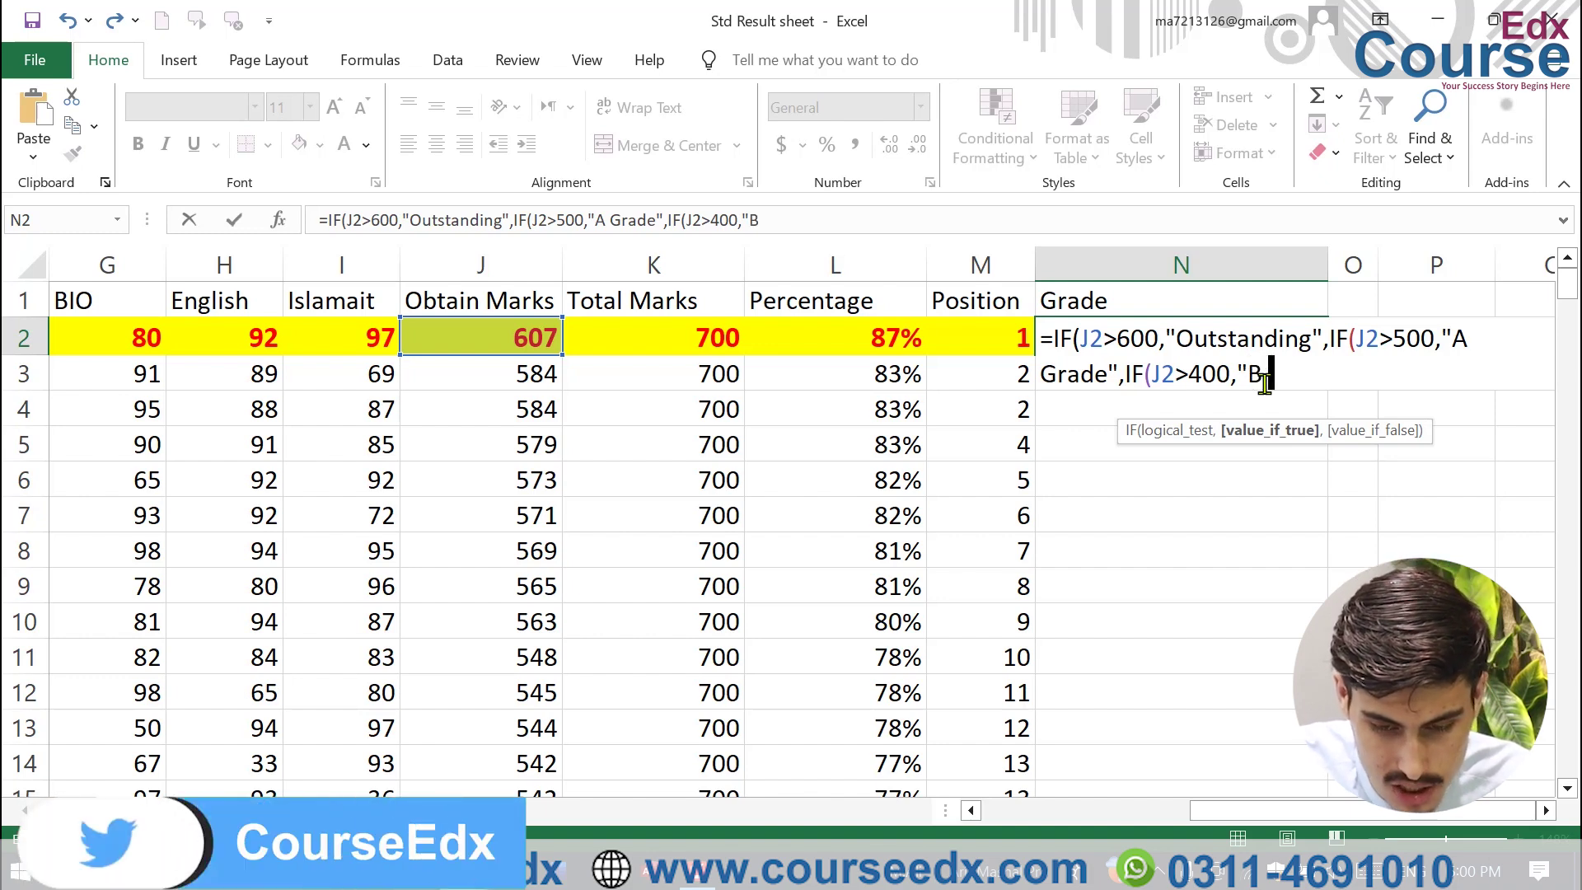
pyautogui.write(' Grade",IF(')
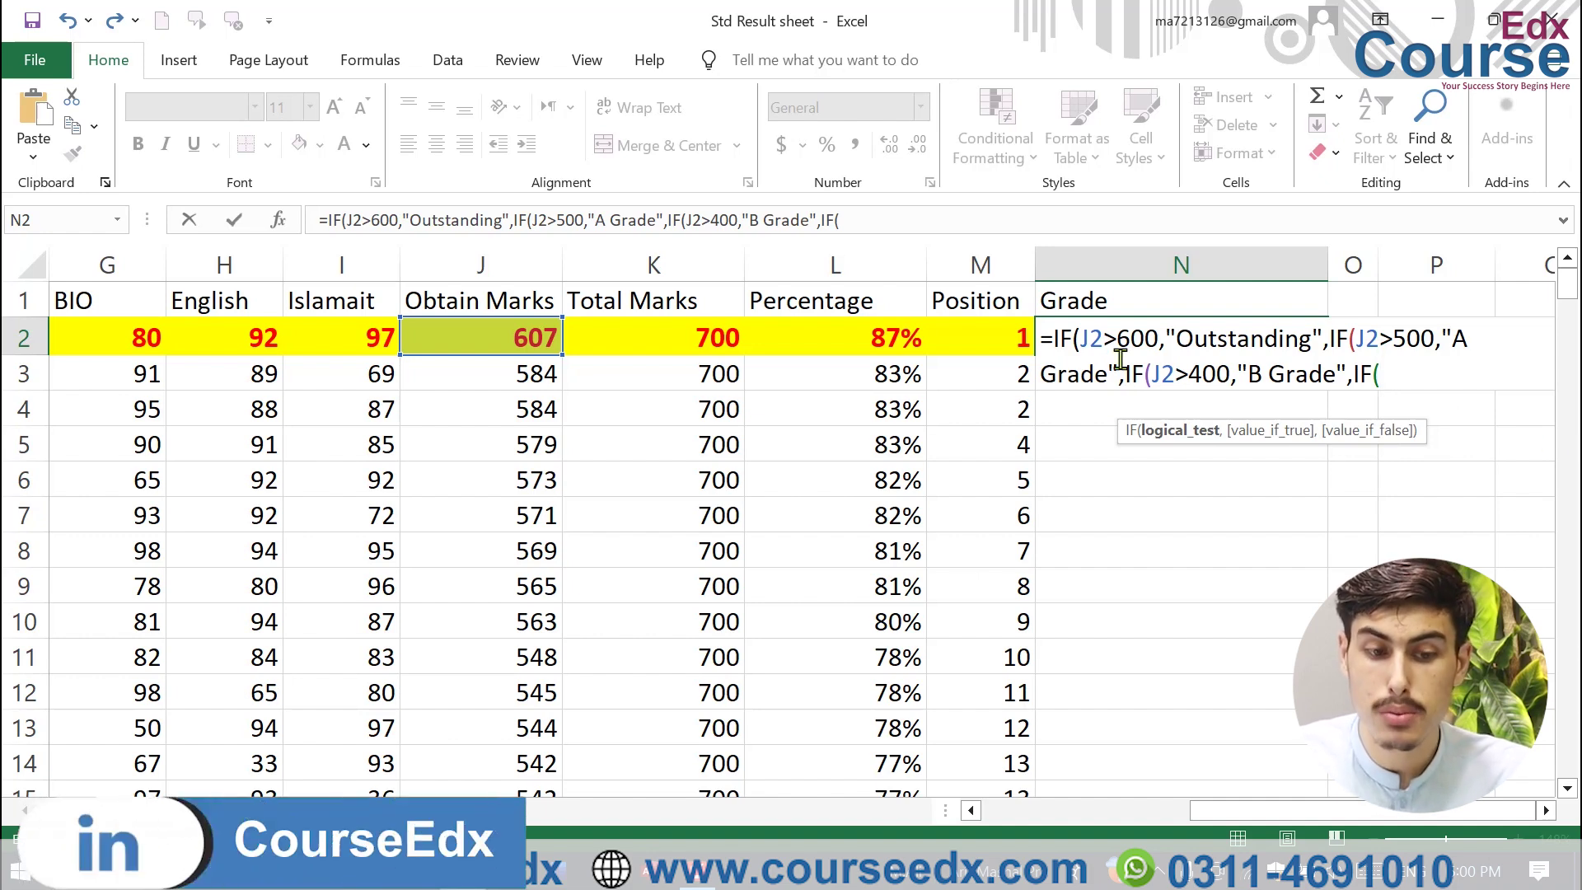
# Fill in the fourth IF in the N2 formula to return "Pass" when J2>300 and "Fail" otherwise
pyautogui.click(517, 331)
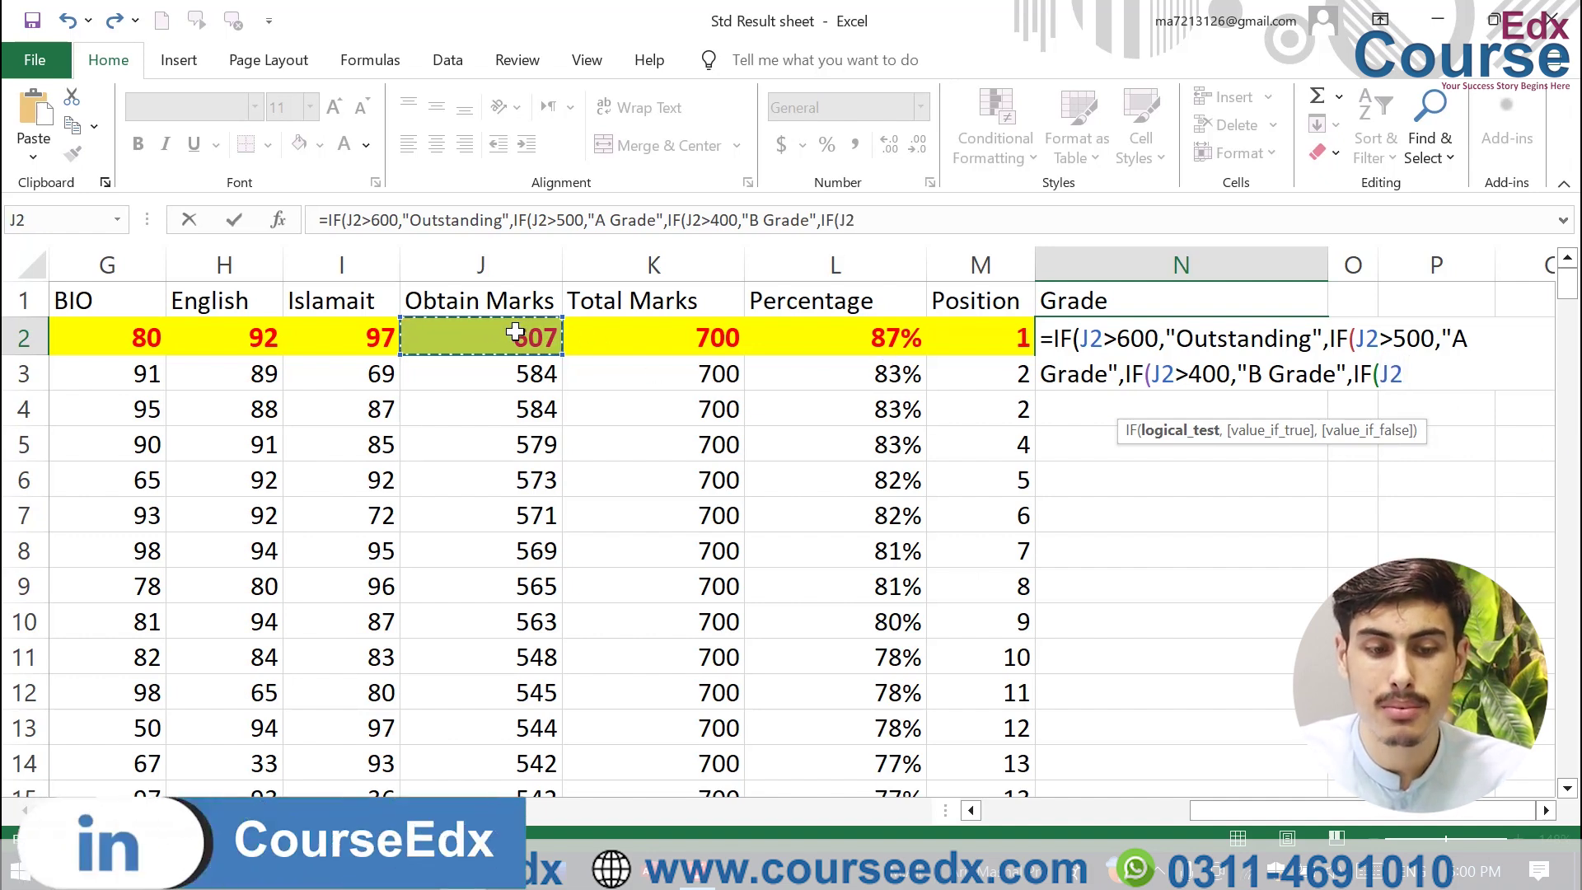
pyautogui.write('>')
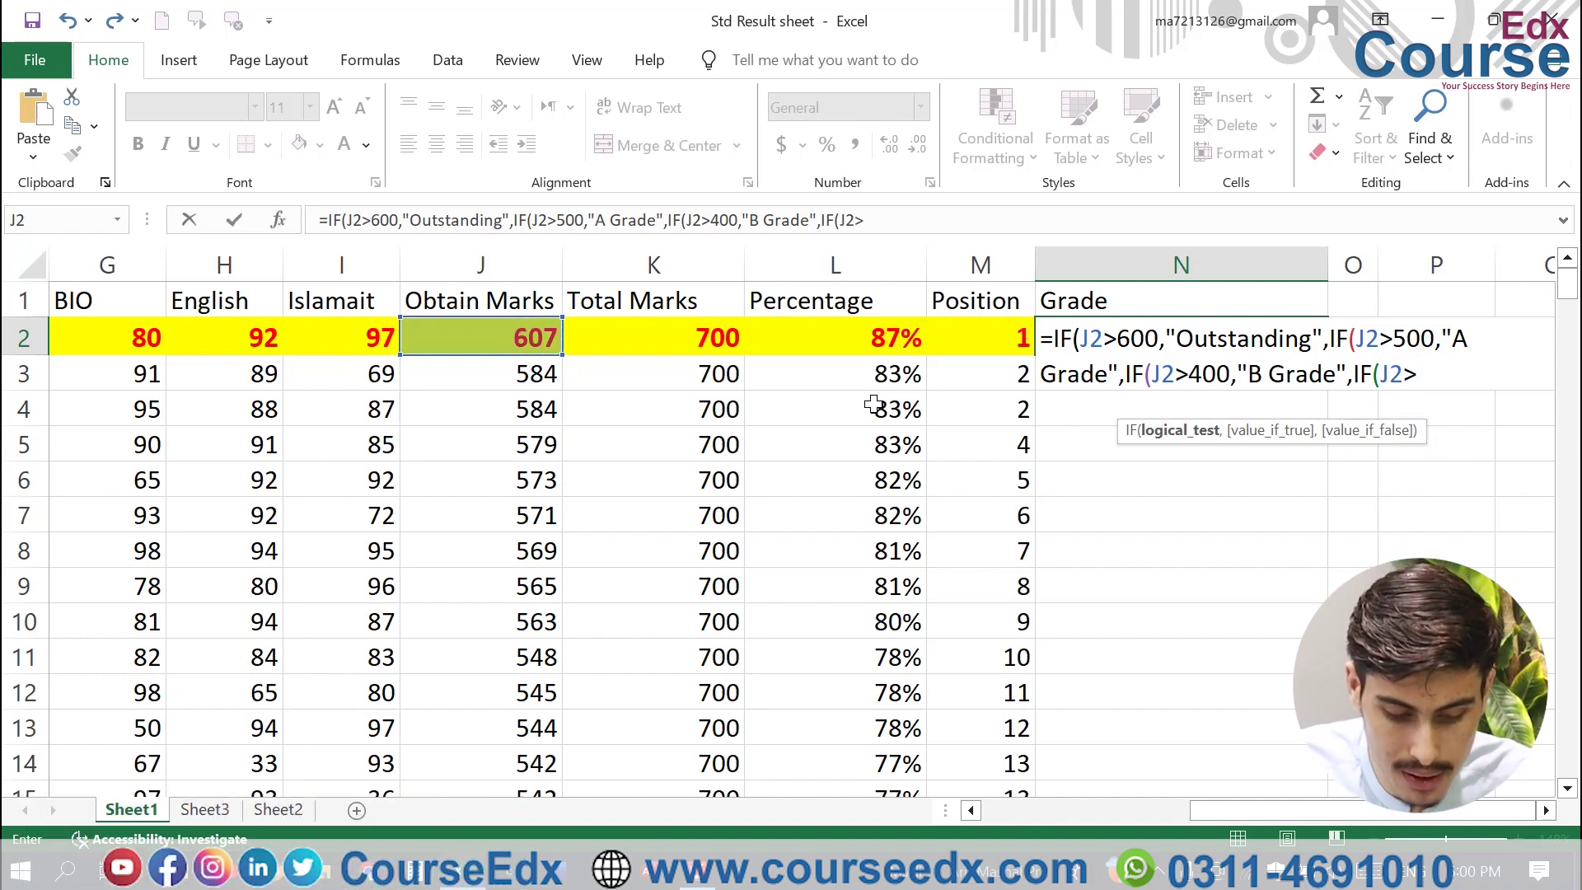
pyautogui.write('300')
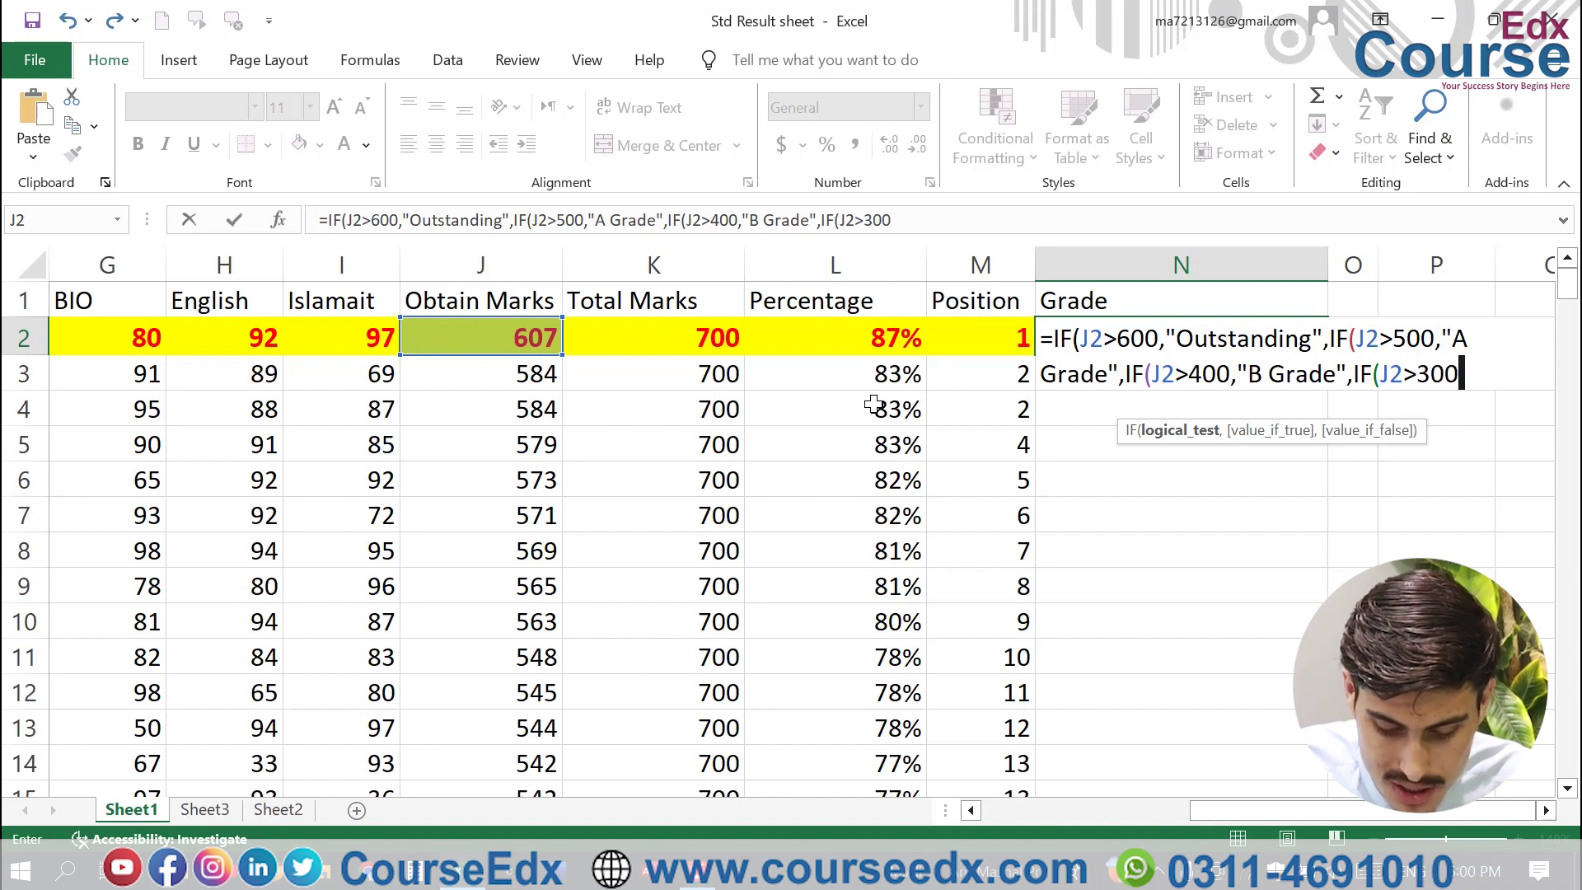
pyautogui.write(',"Pa')
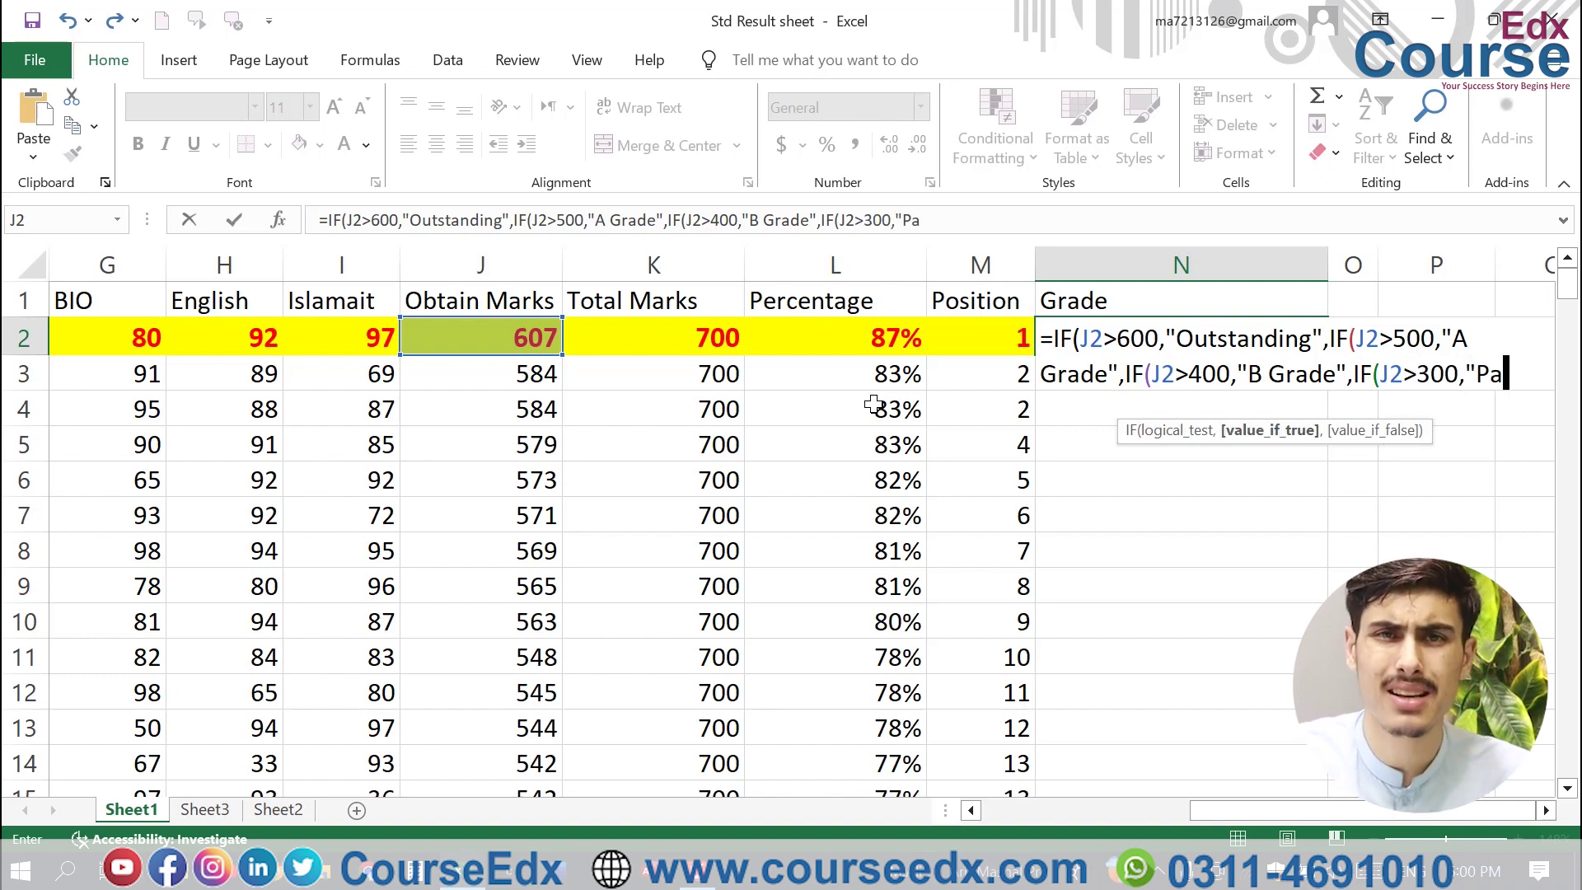
pyautogui.write('ss')
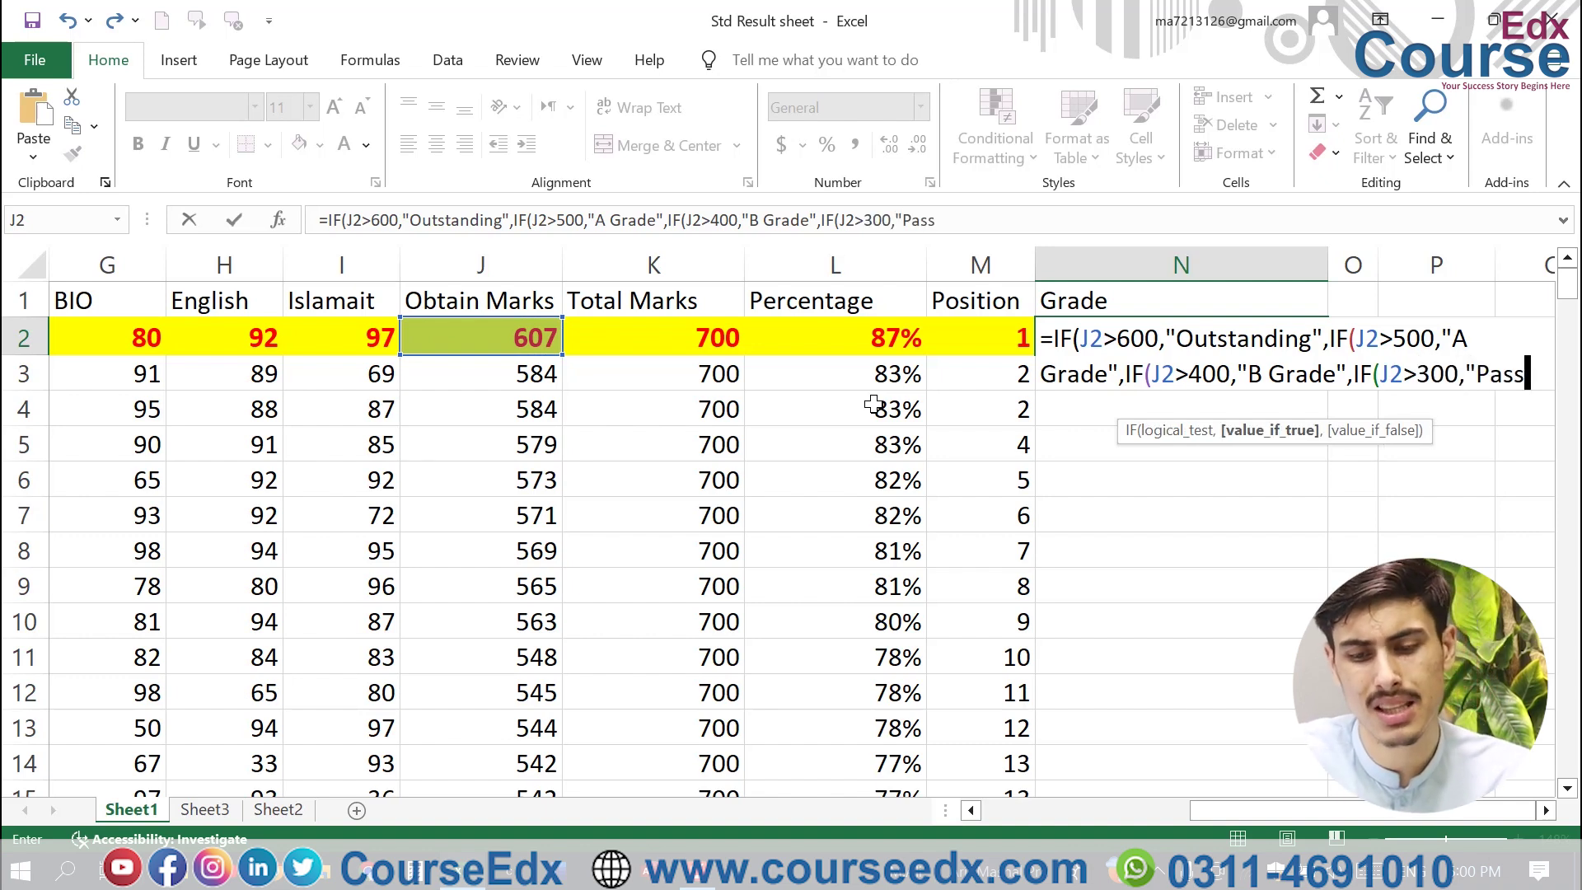
pyautogui.write('"')
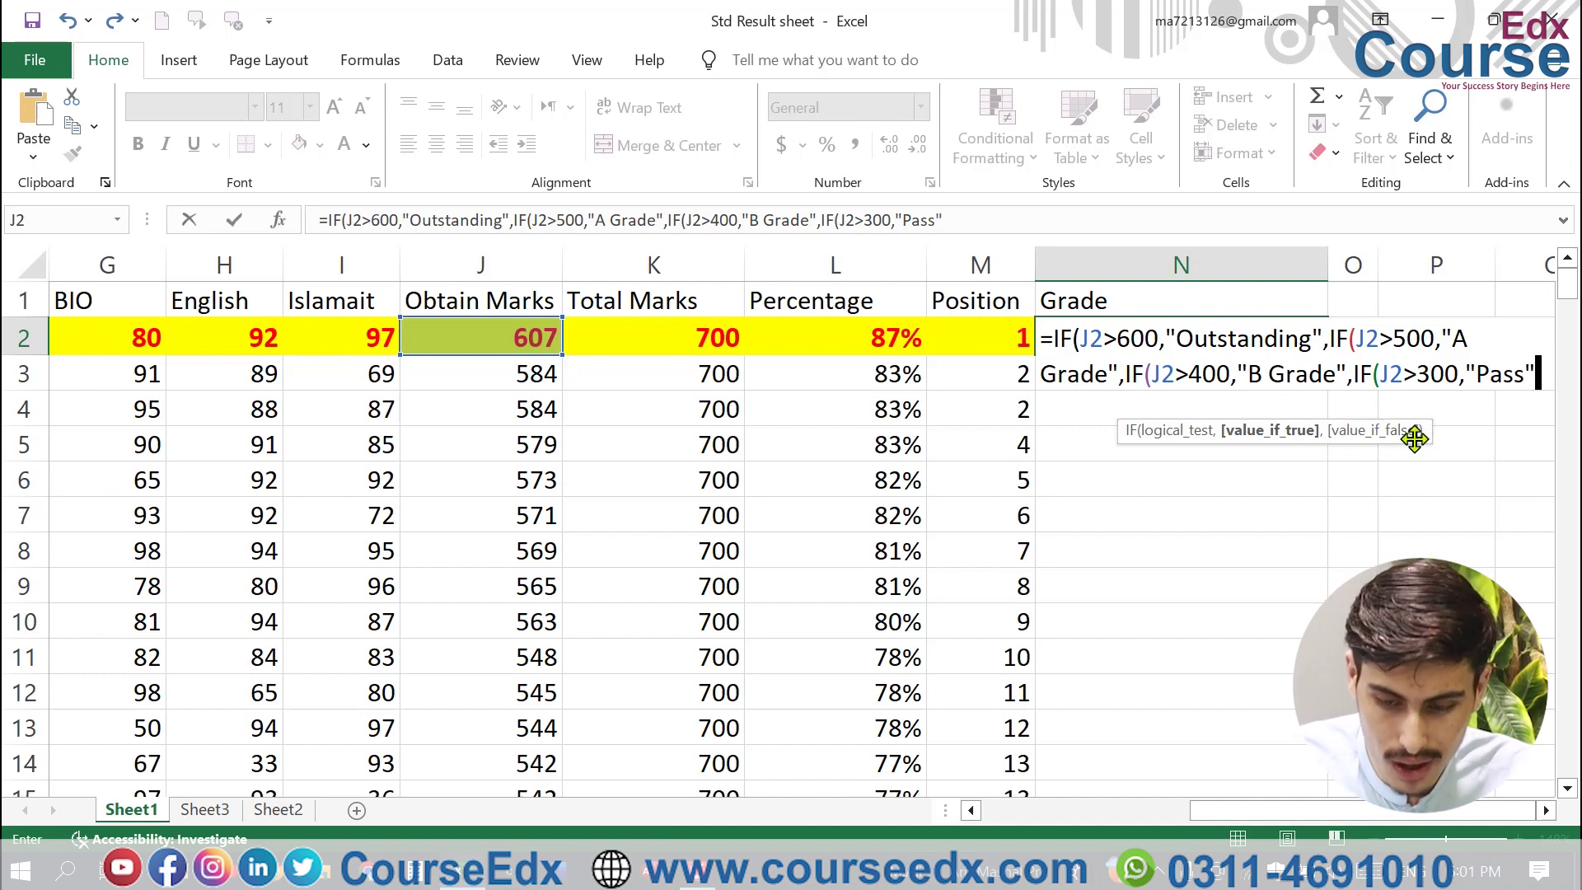
pyautogui.write(',"')
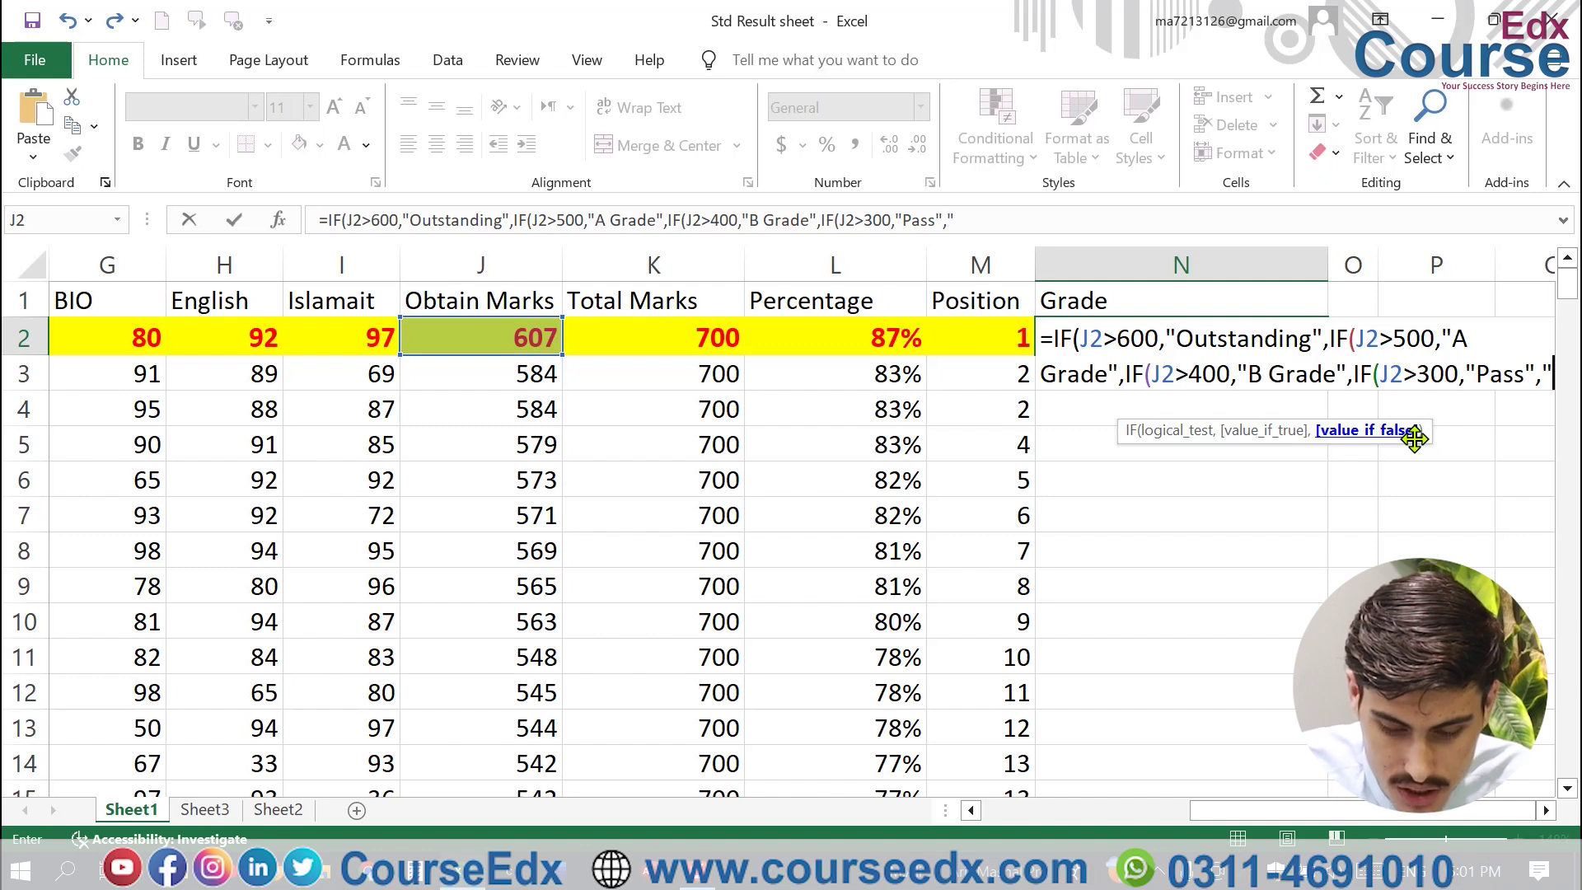
pyautogui.write('Fail')
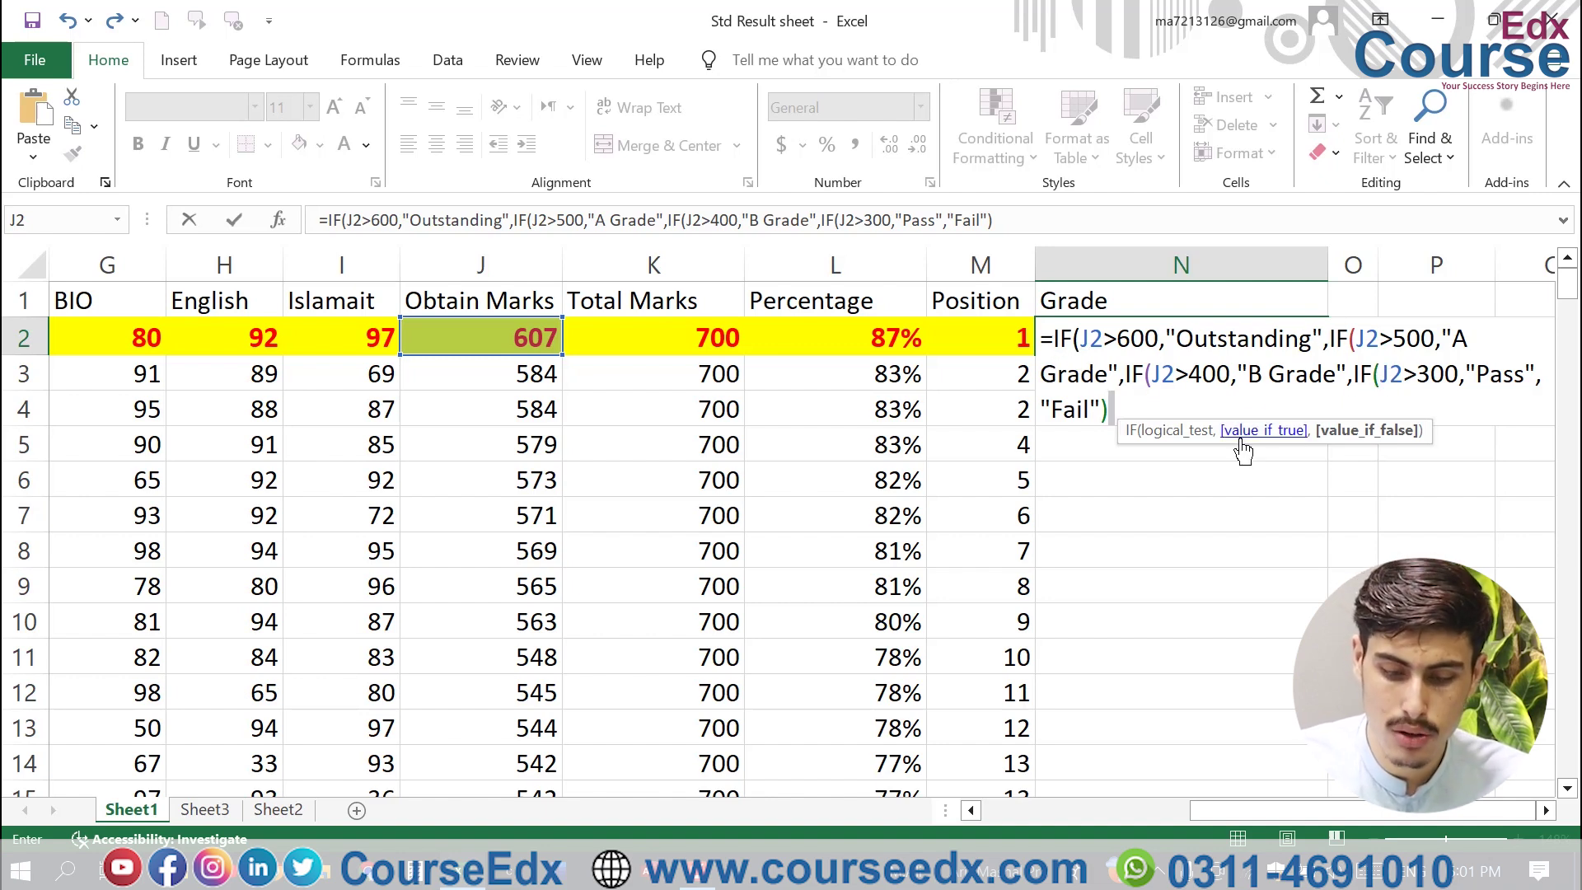
# Close all four nested IF functions with matching parentheses and enter the grade formula in N2
pyautogui.write(')))')
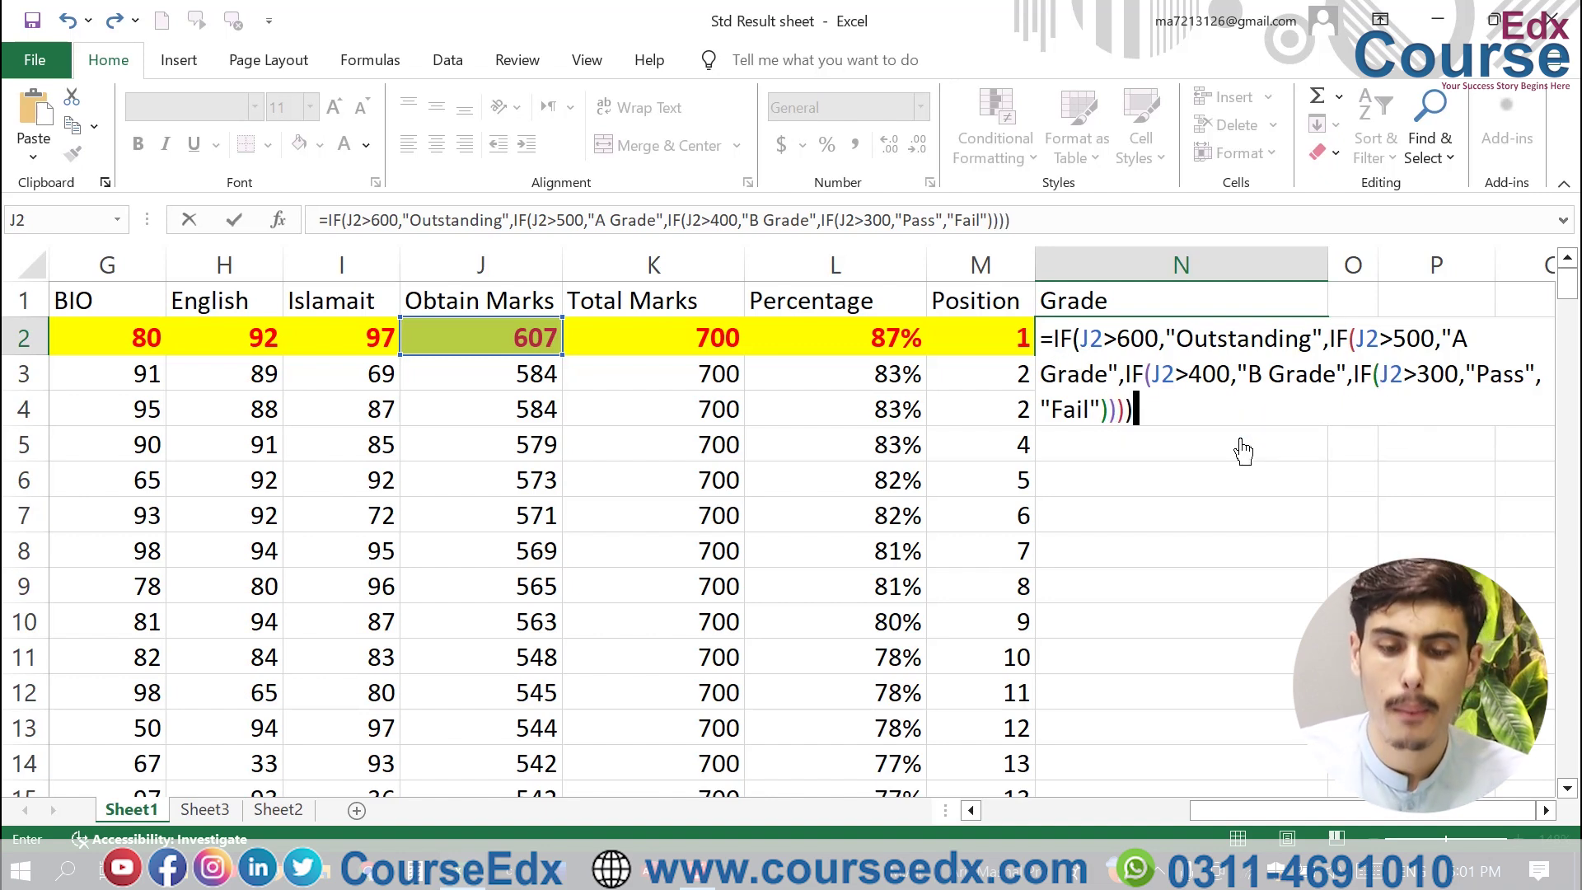
pyautogui.press('BackSpace')
pyautogui.press('BackSpace')
pyautogui.press('BackSpace')
pyautogui.press('BackSpace')
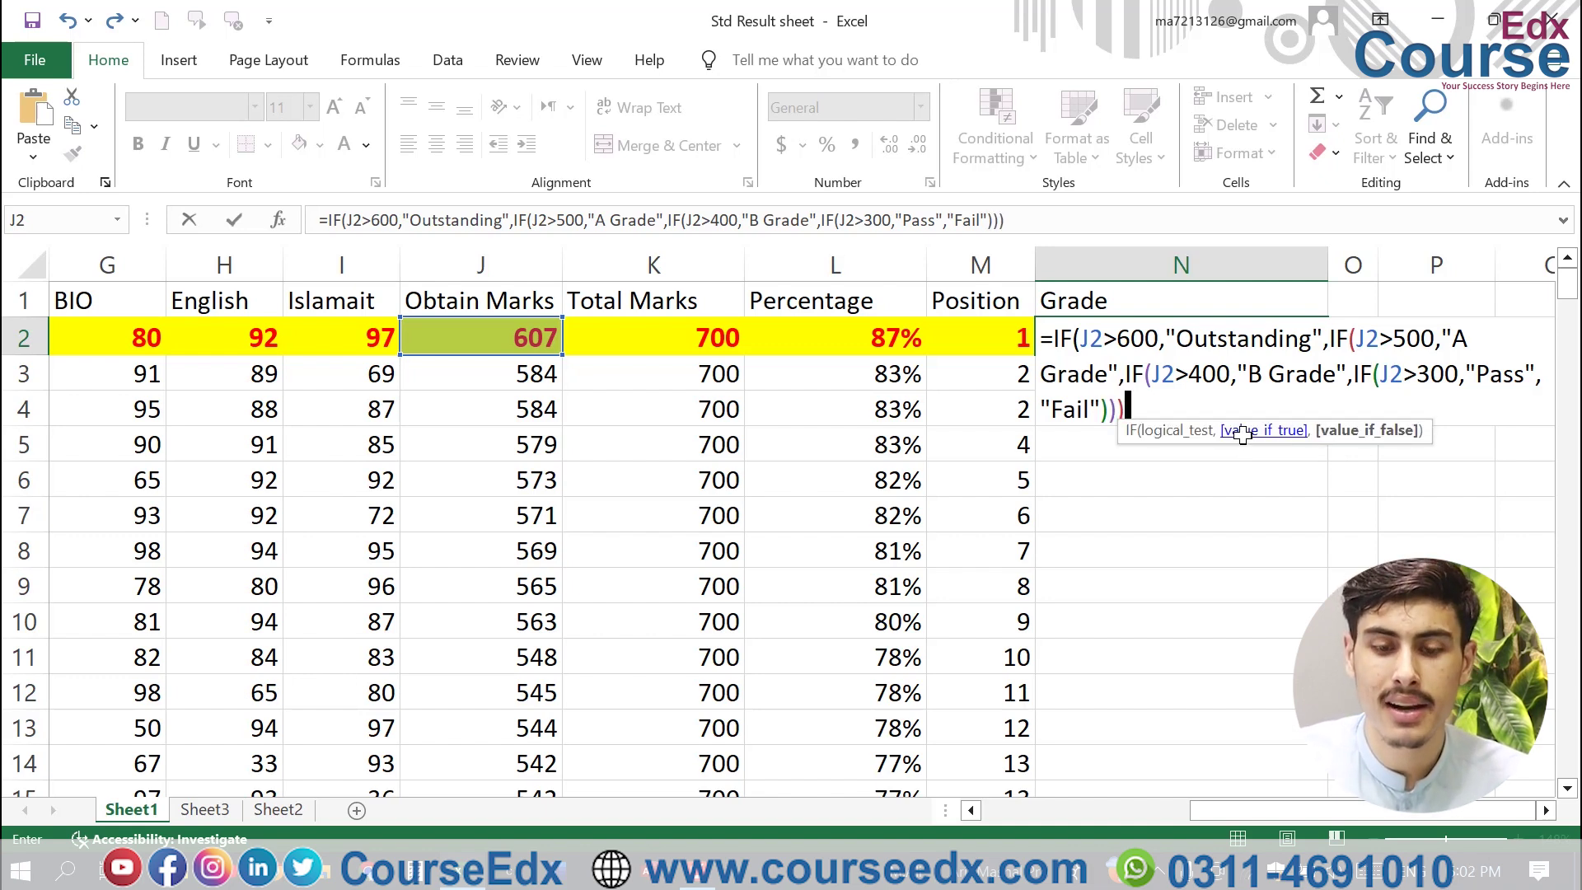
pyautogui.write(')')
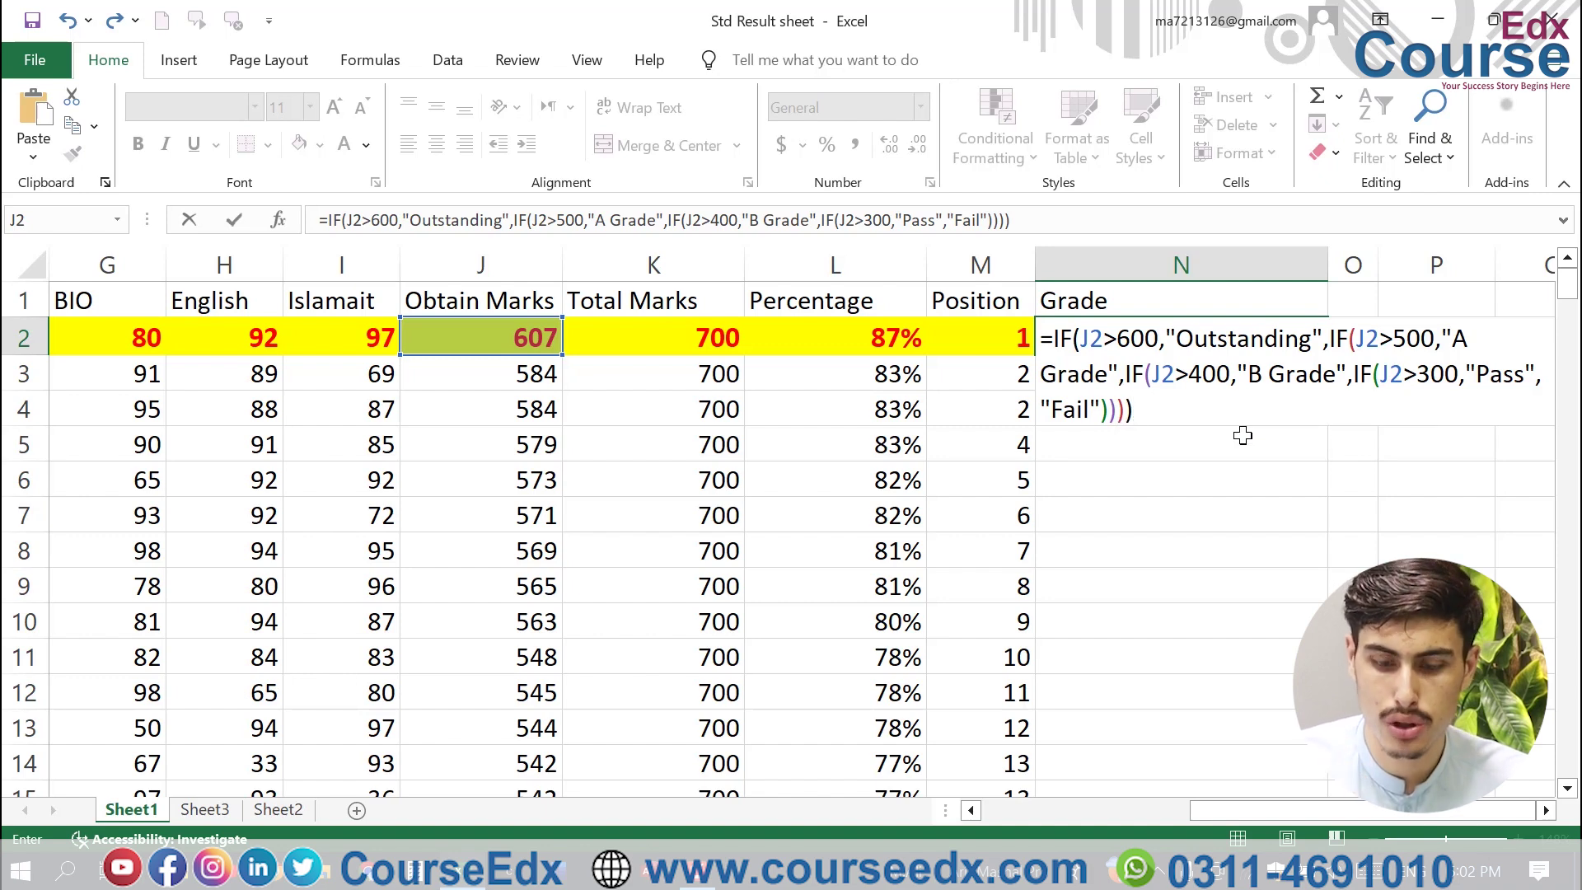
pyautogui.press('Return')
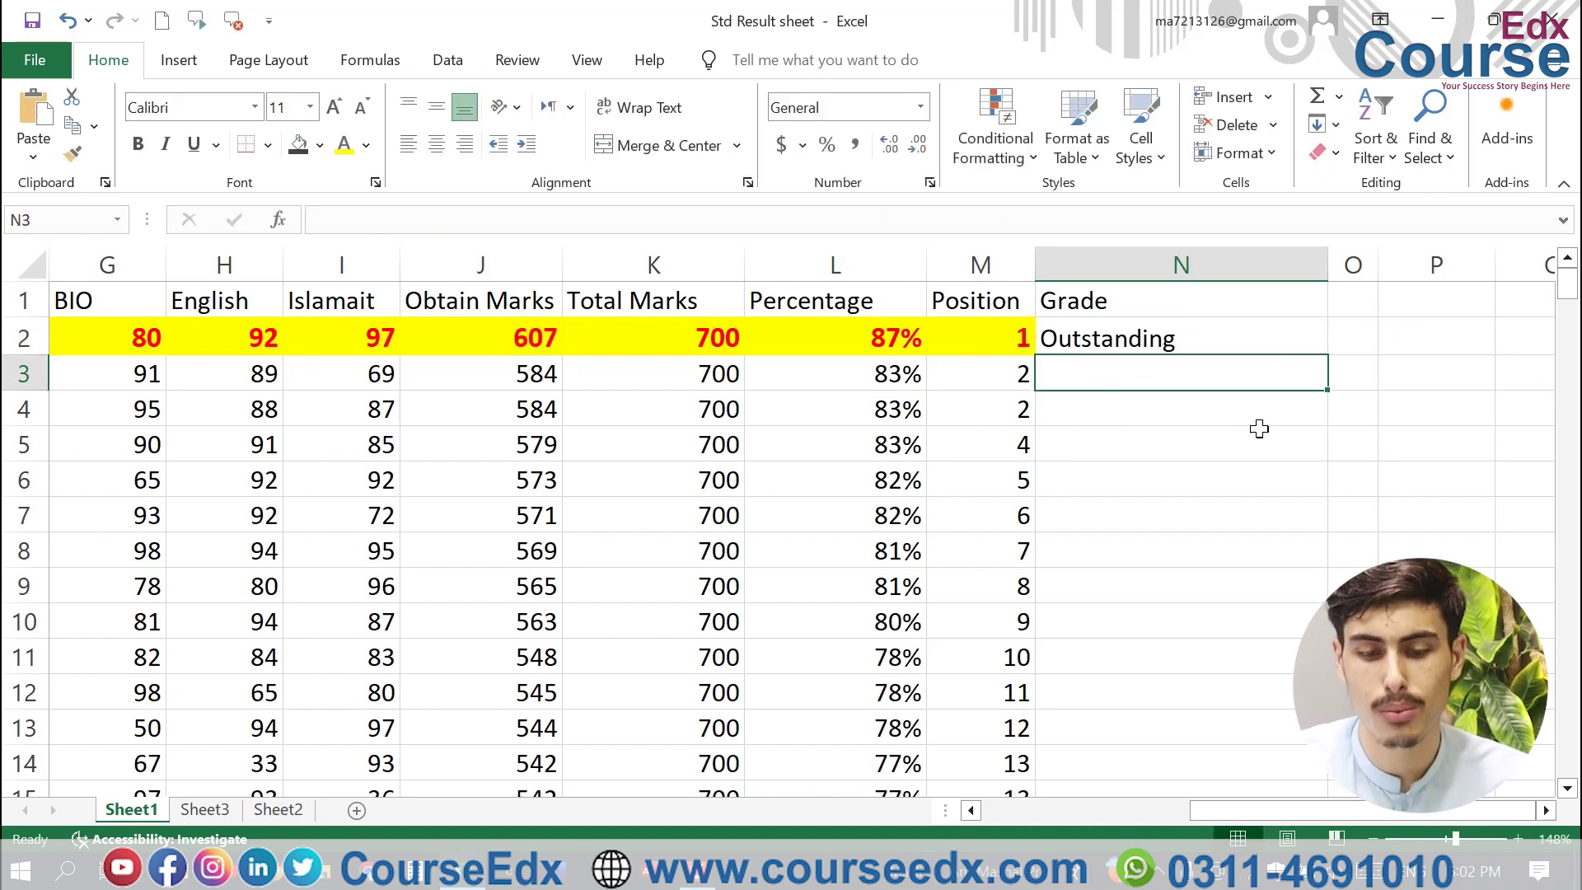
# Fill the grade formula from N2 down the Grade column for all student rows and check the results
pyautogui.click(1208, 335)
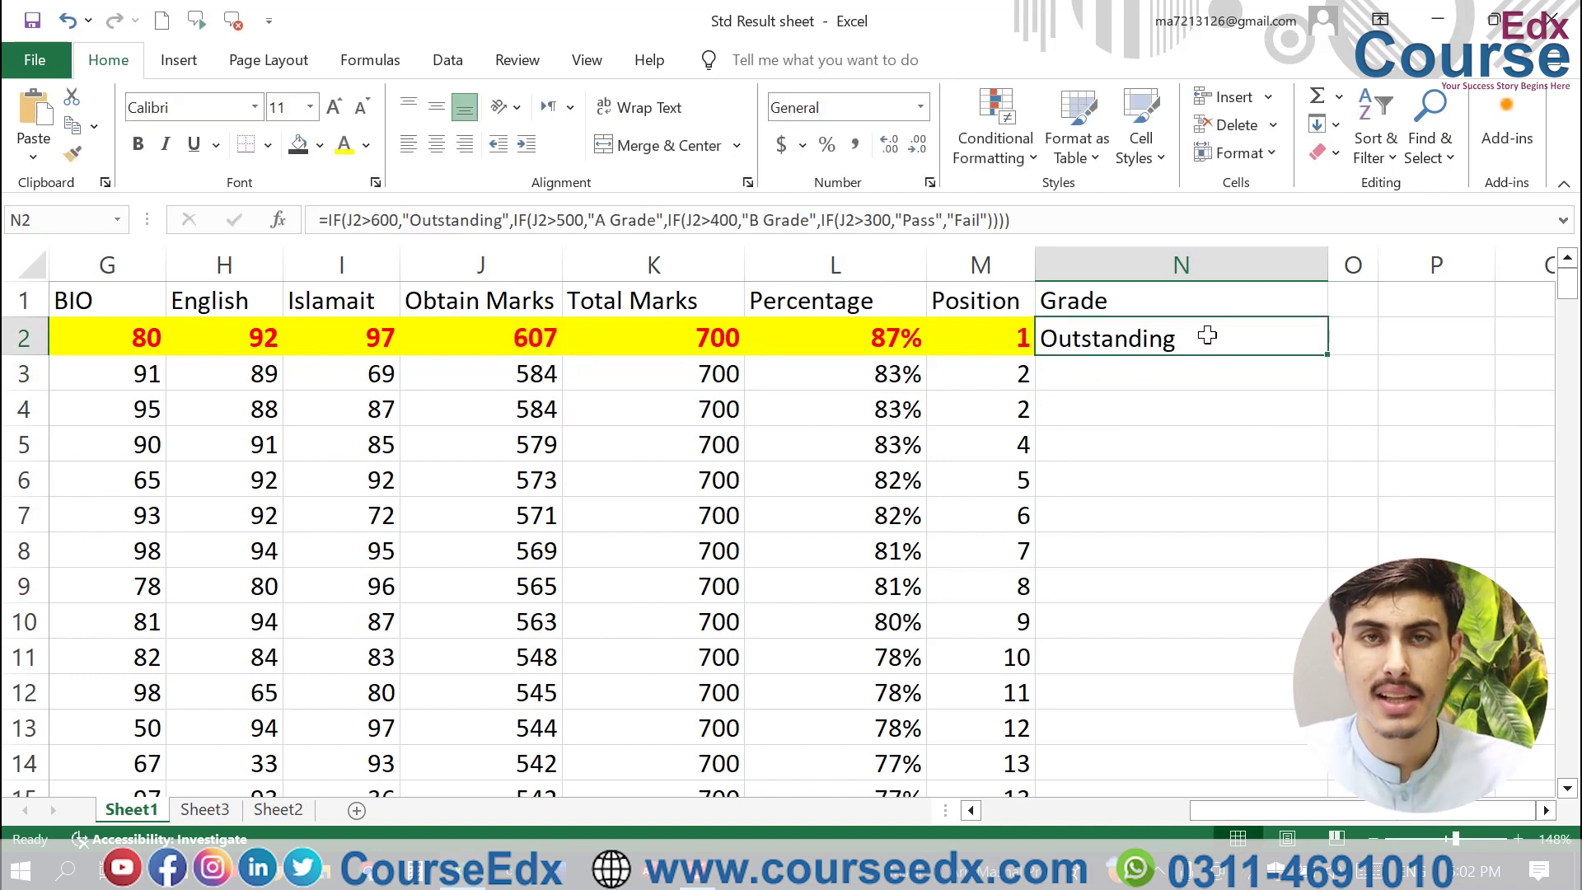
pyautogui.doubleClick(1333, 353)
pyautogui.scroll(-1, 1245, 365)
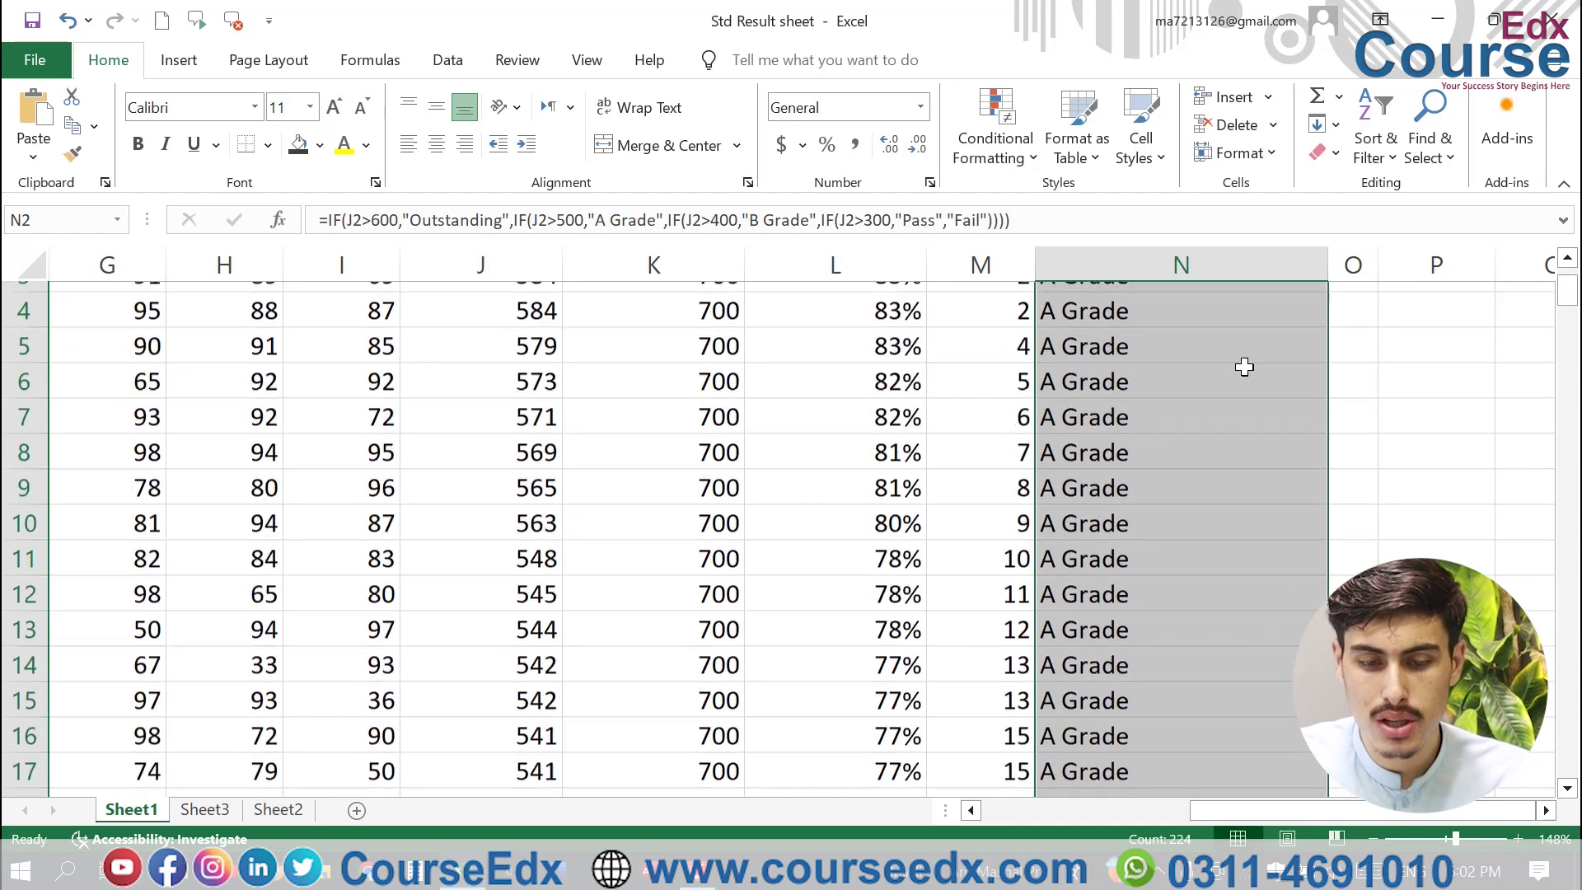
pyautogui.scroll(1, 1186, 362)
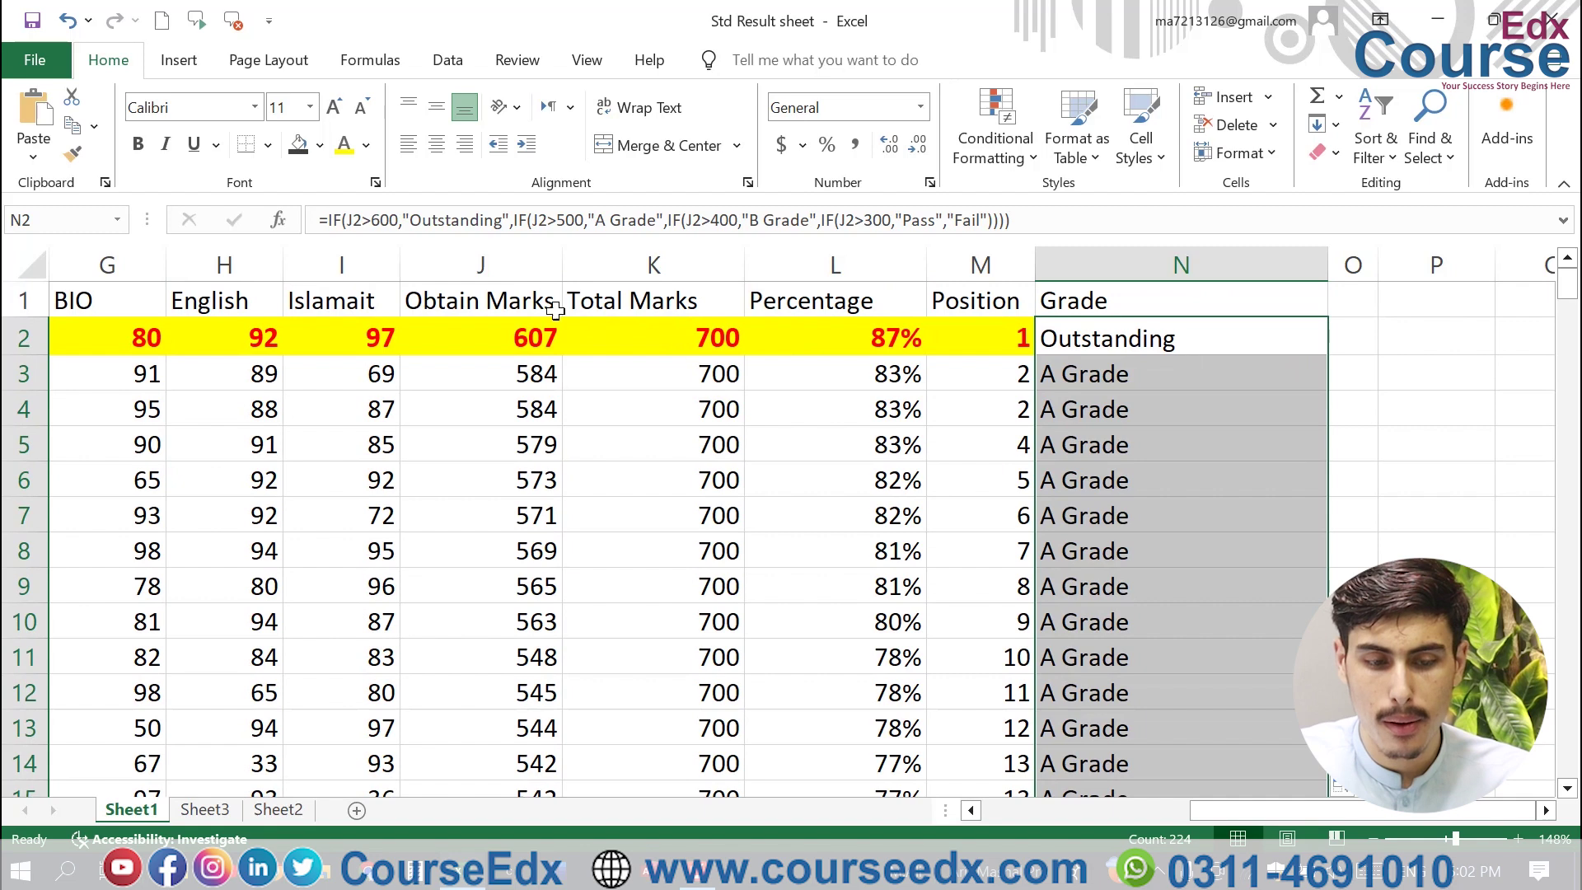
# Check the Outstanding grade in N2 against the formula's >600 condition and the obtained marks in J2, comparing with the formula in N3
pyautogui.click(1154, 339)
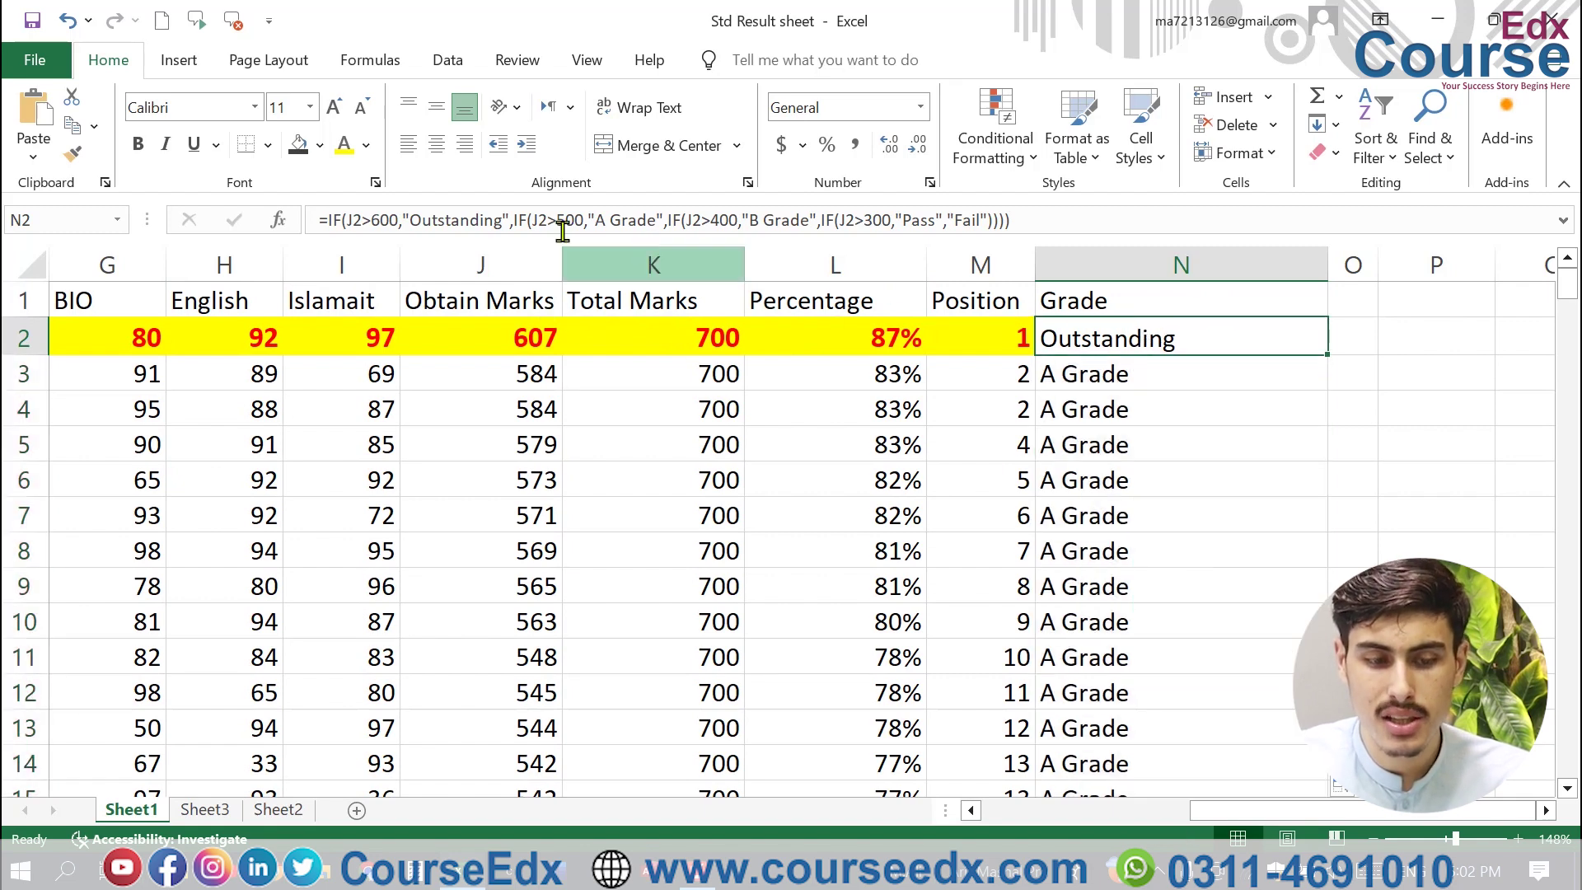
pyautogui.click(394, 219)
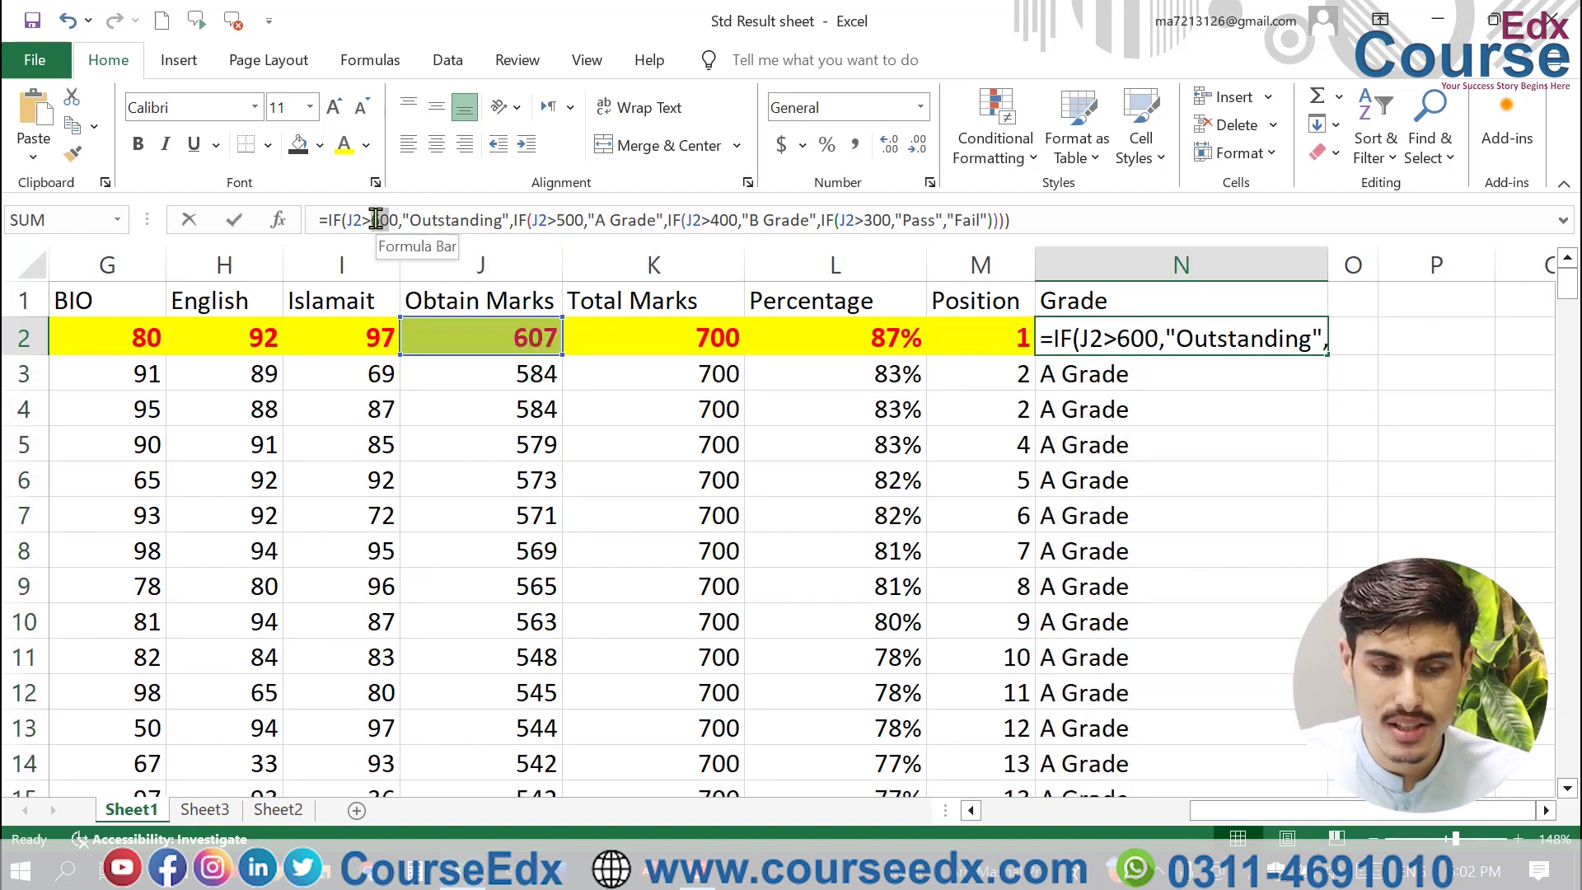
pyautogui.press('Return')
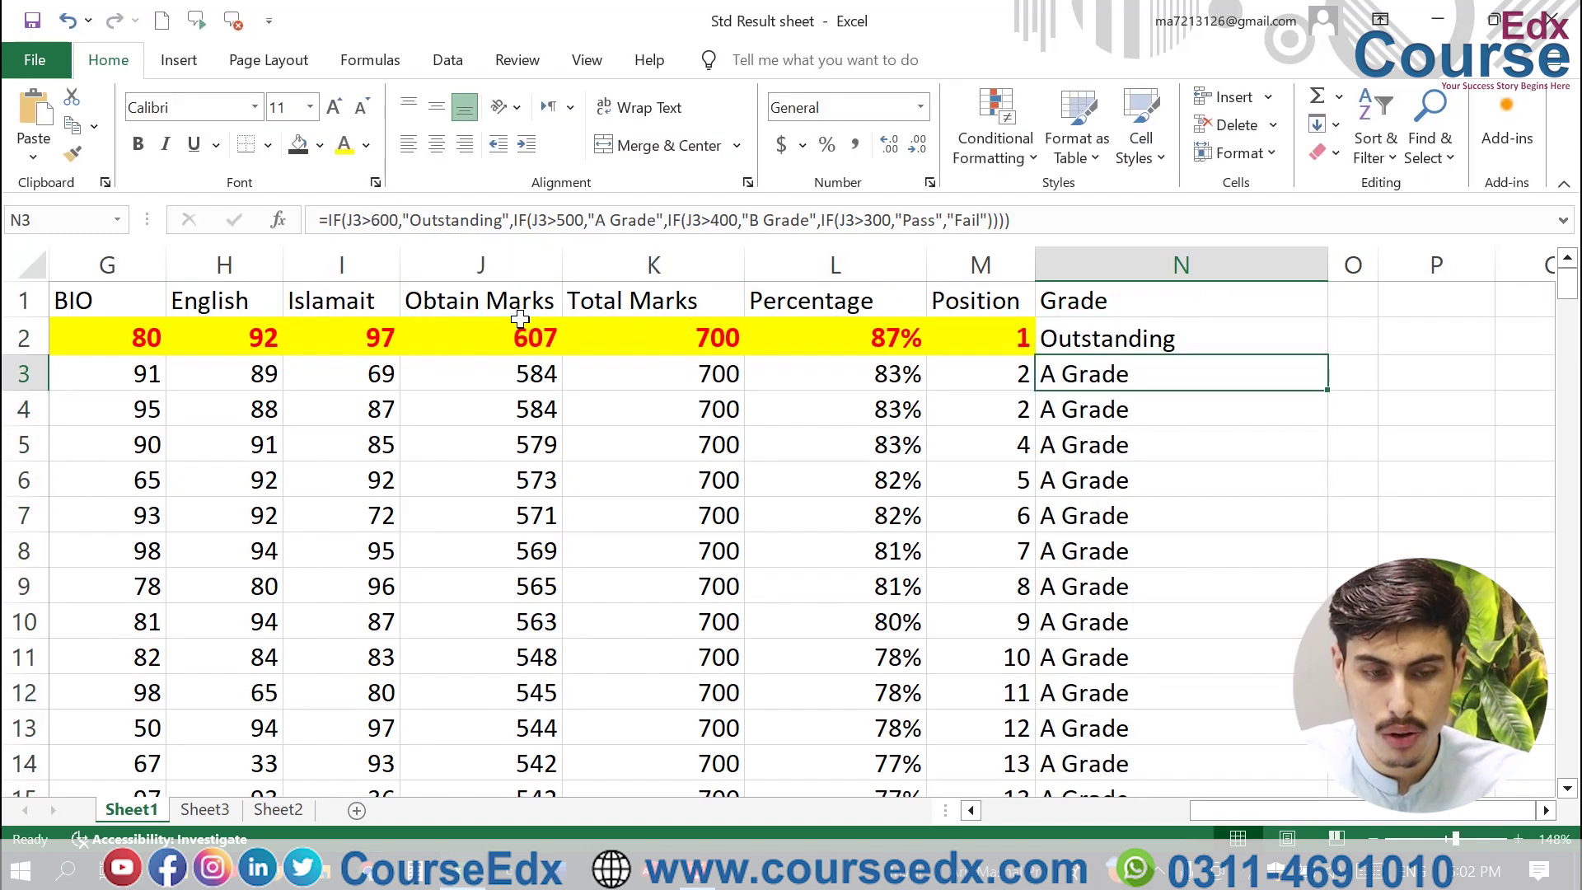
pyautogui.click(400, 221)
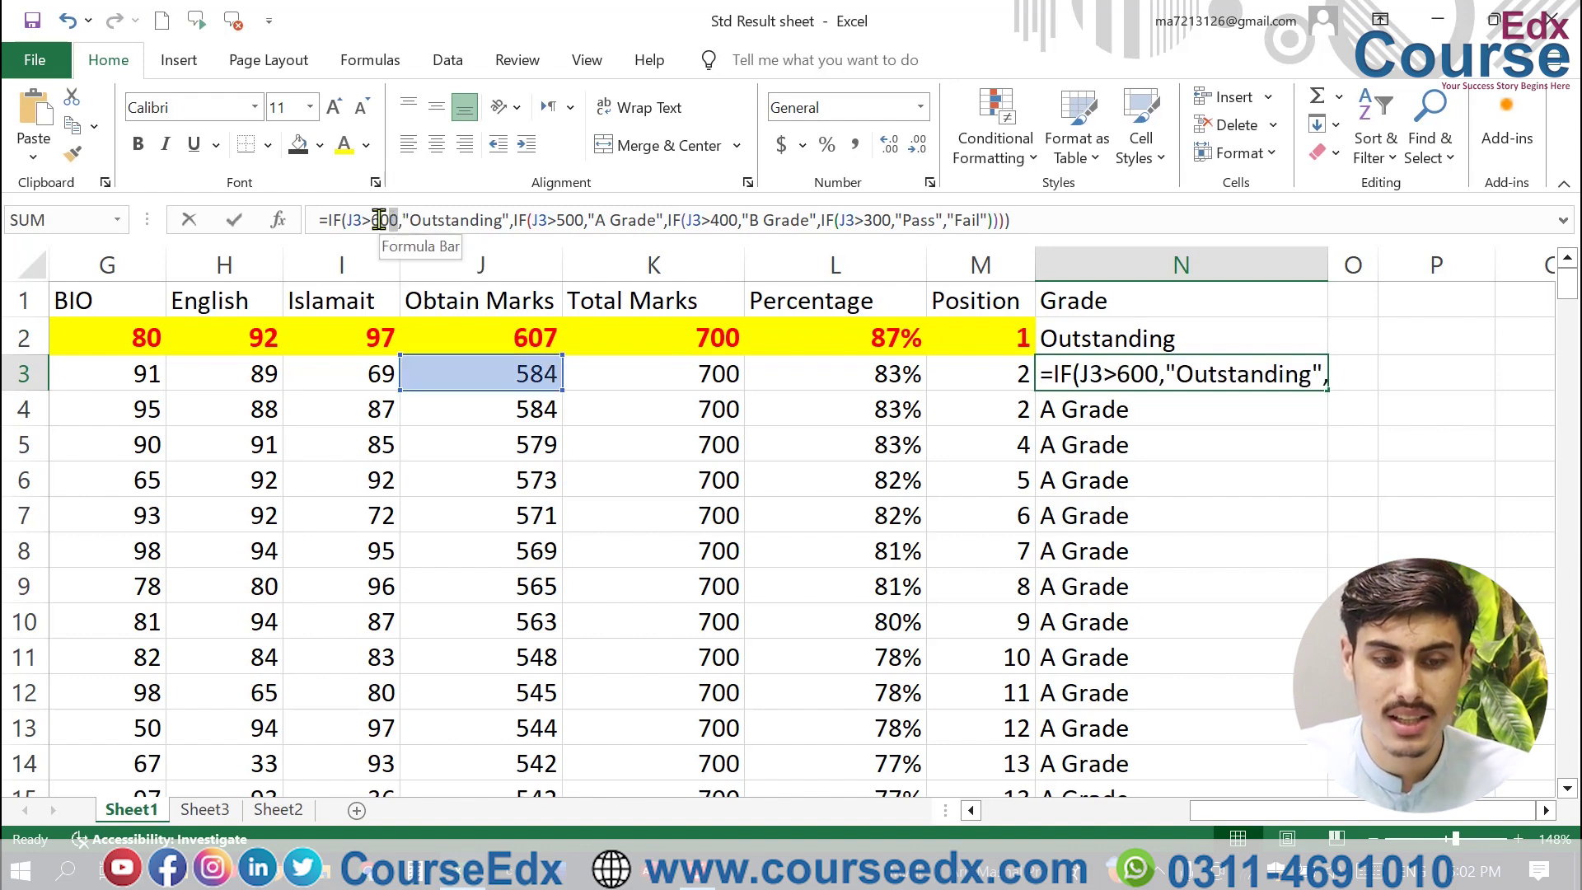
pyautogui.press('Return')
pyautogui.click(1204, 323)
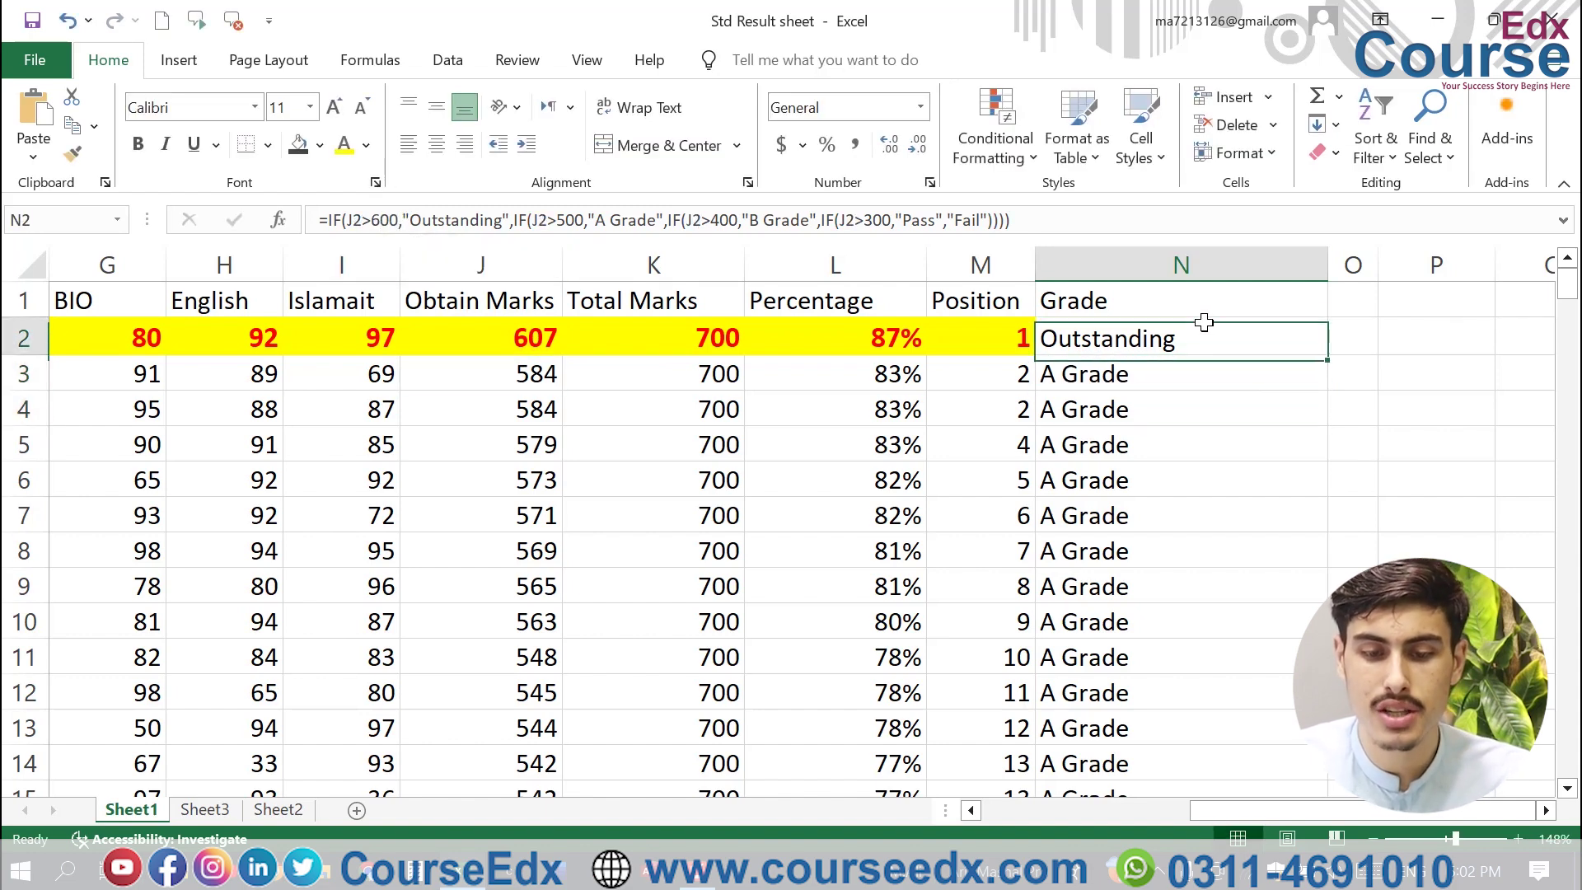
pyautogui.click(531, 340)
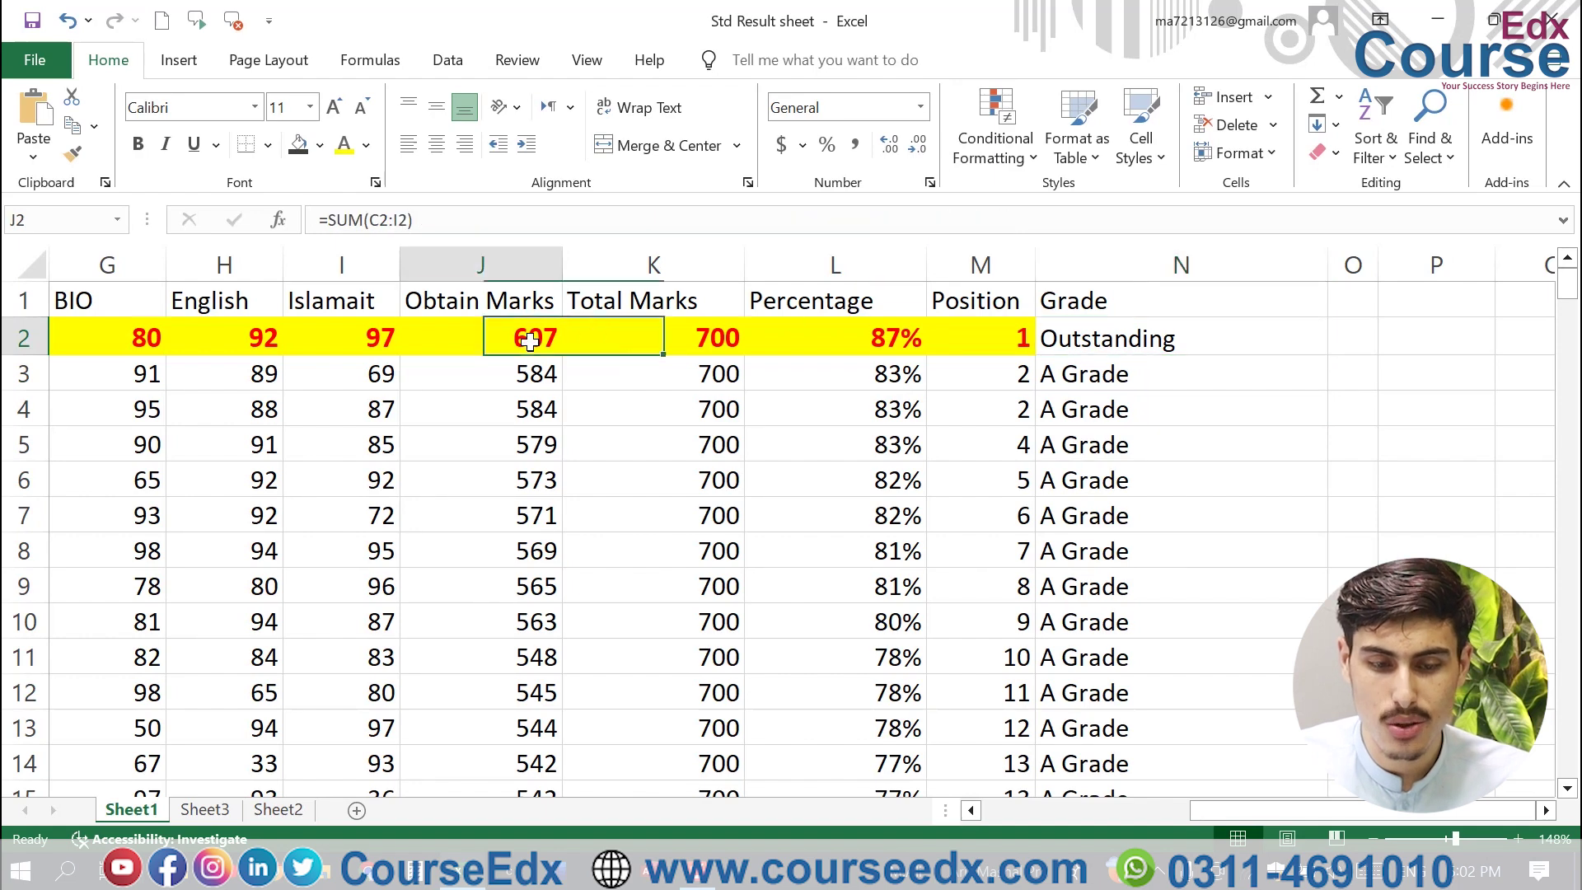
pyautogui.click(1194, 326)
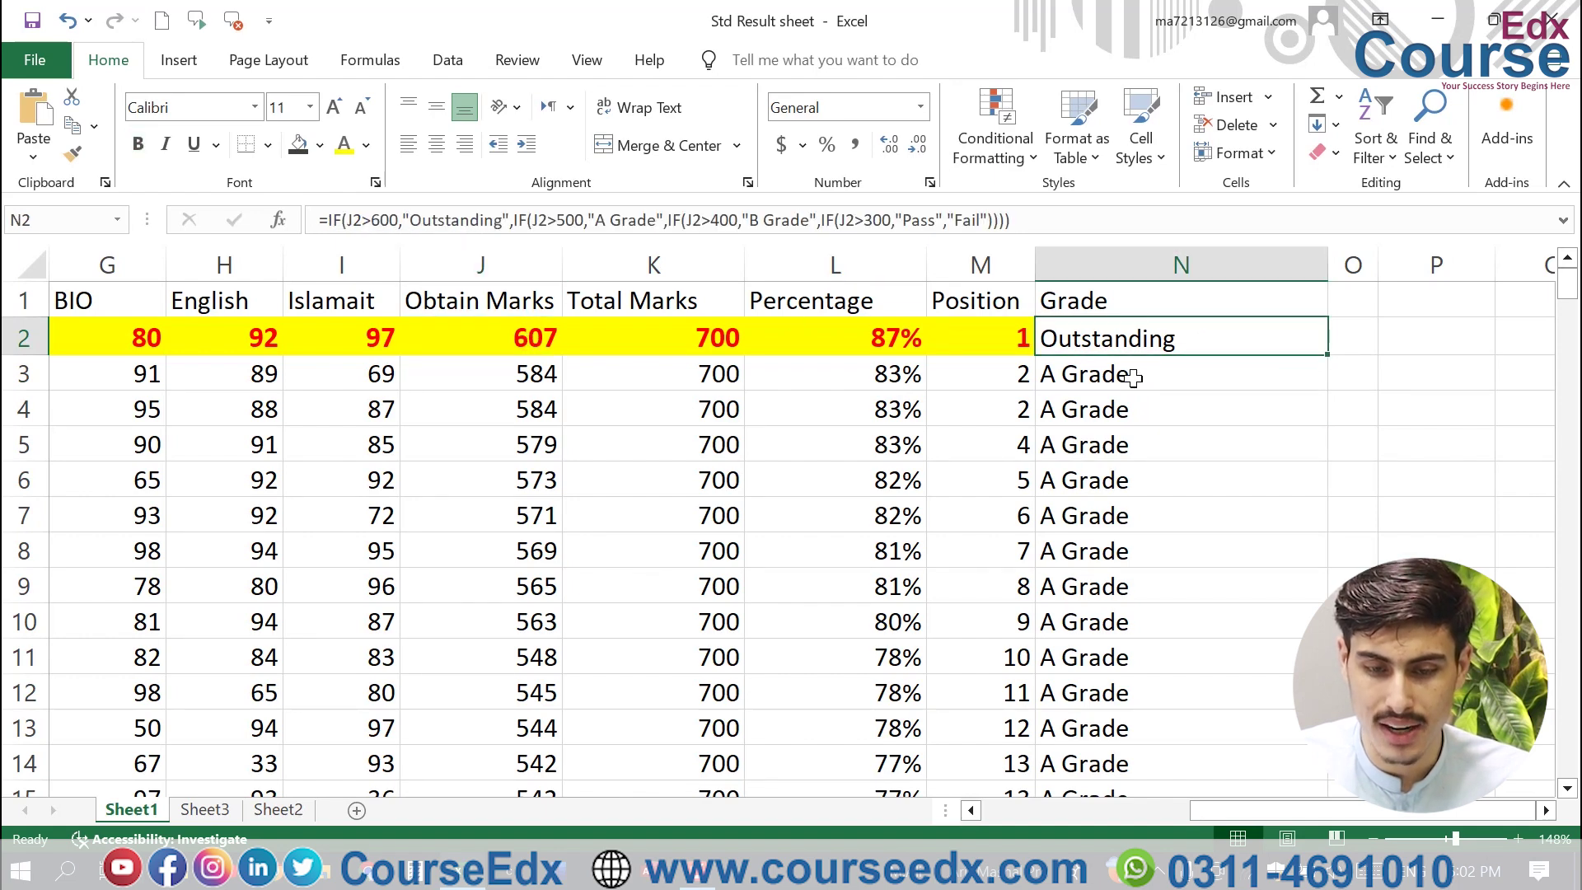
# Examine the >500 condition for "A Grade" in the N3 formula, leaving the formula as it is
pyautogui.click(1092, 376)
pyautogui.click(569, 216)
pyautogui.doubleClick(569, 216)
pyautogui.press('Return')
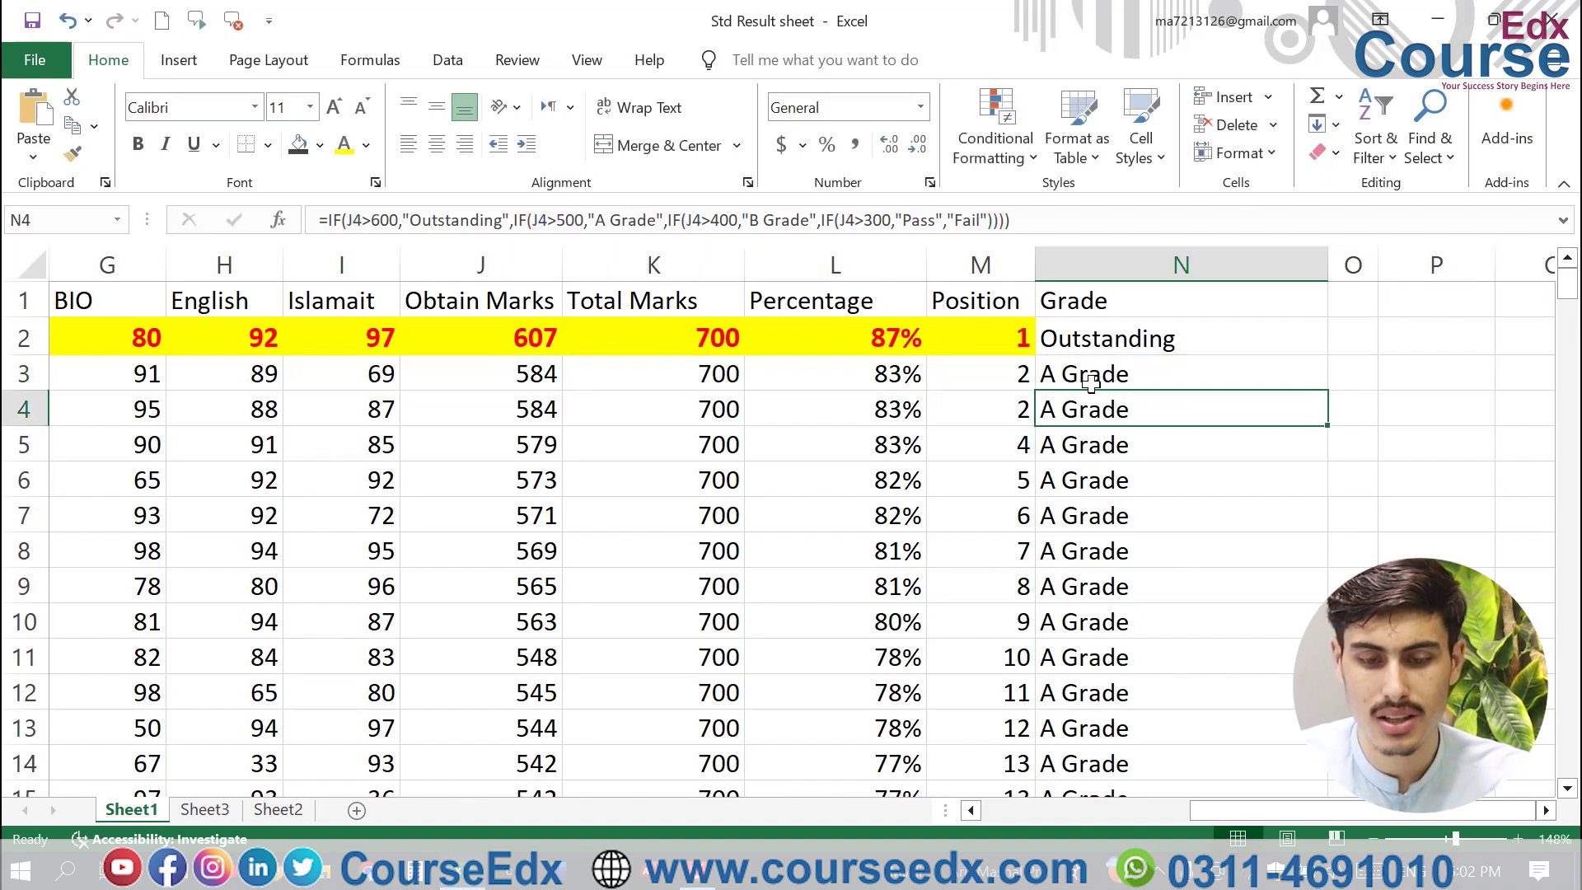
# Find the first B Grade student in row 56 and examine the >400 condition in the N56 formula
pyautogui.scroll(-16, 1028, 486)
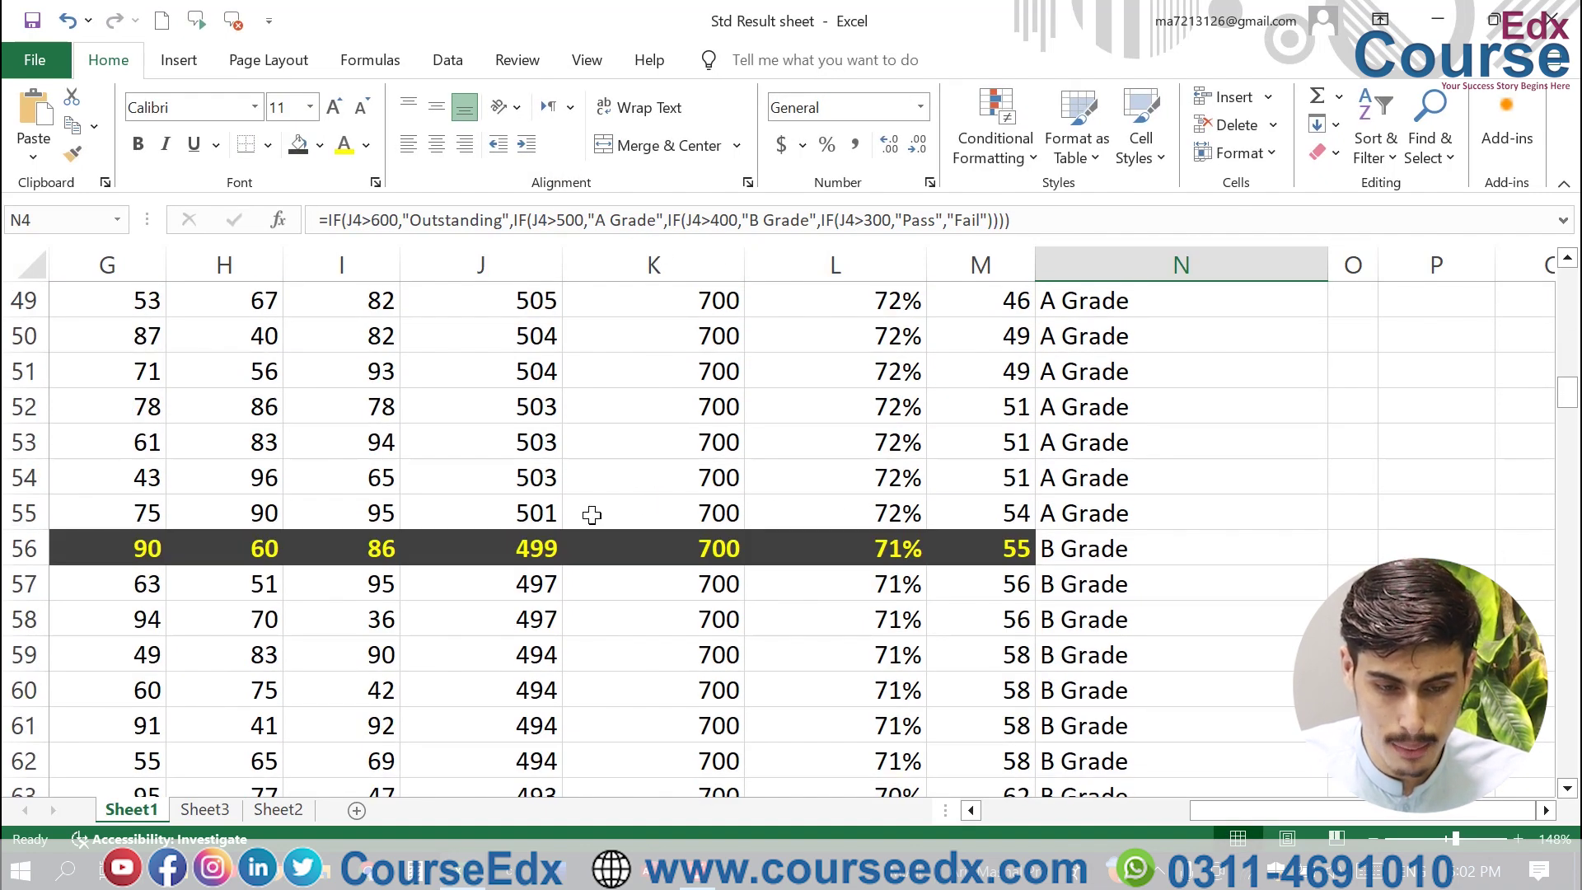
pyautogui.click(1069, 548)
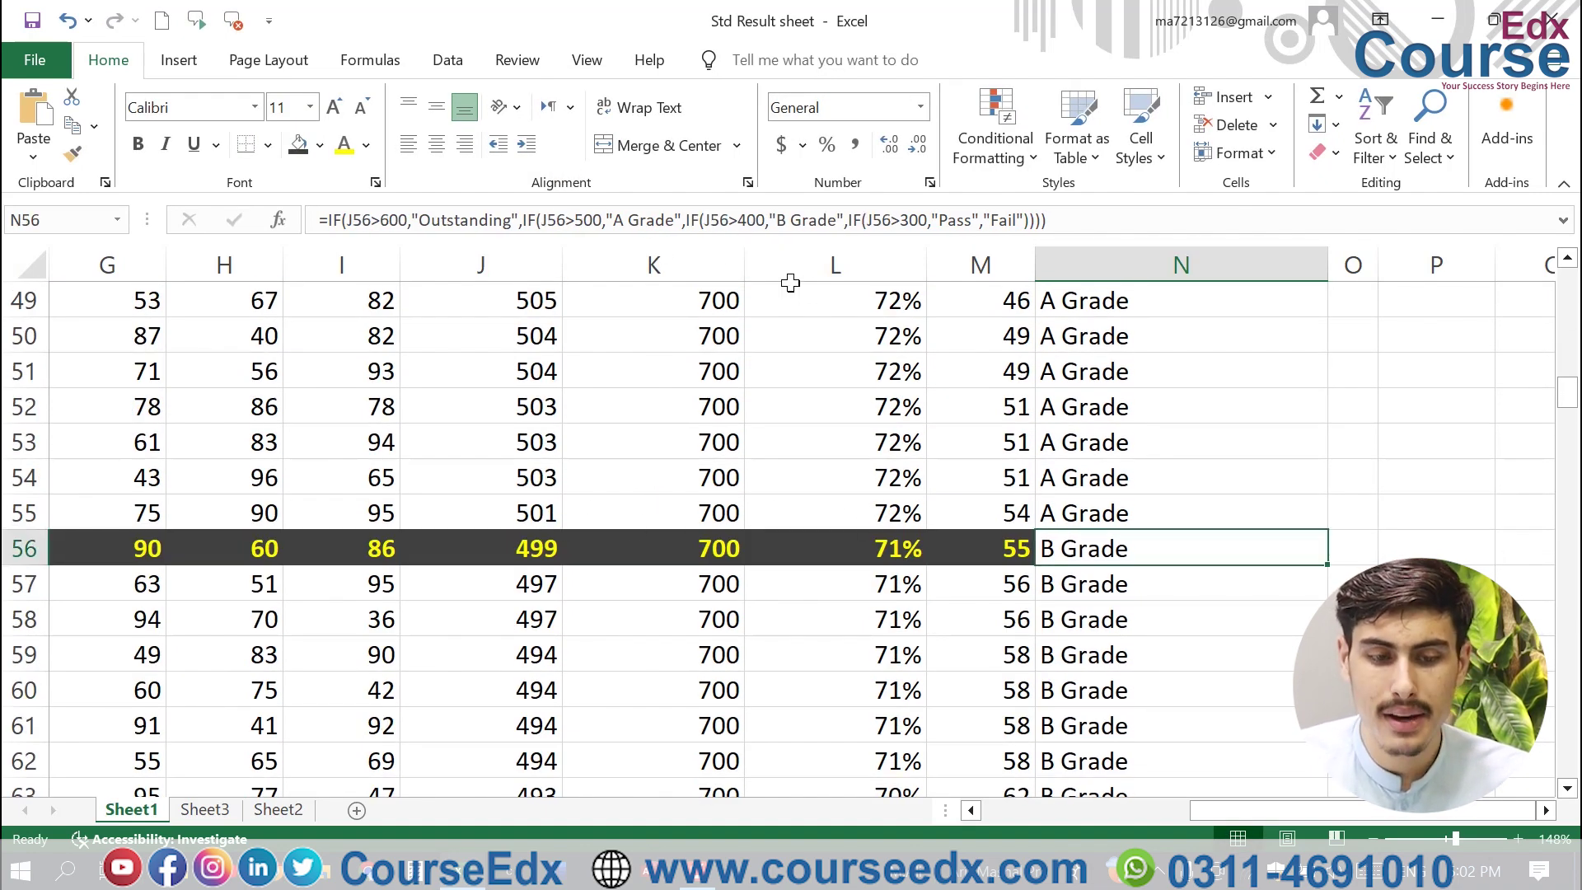
pyautogui.click(764, 219)
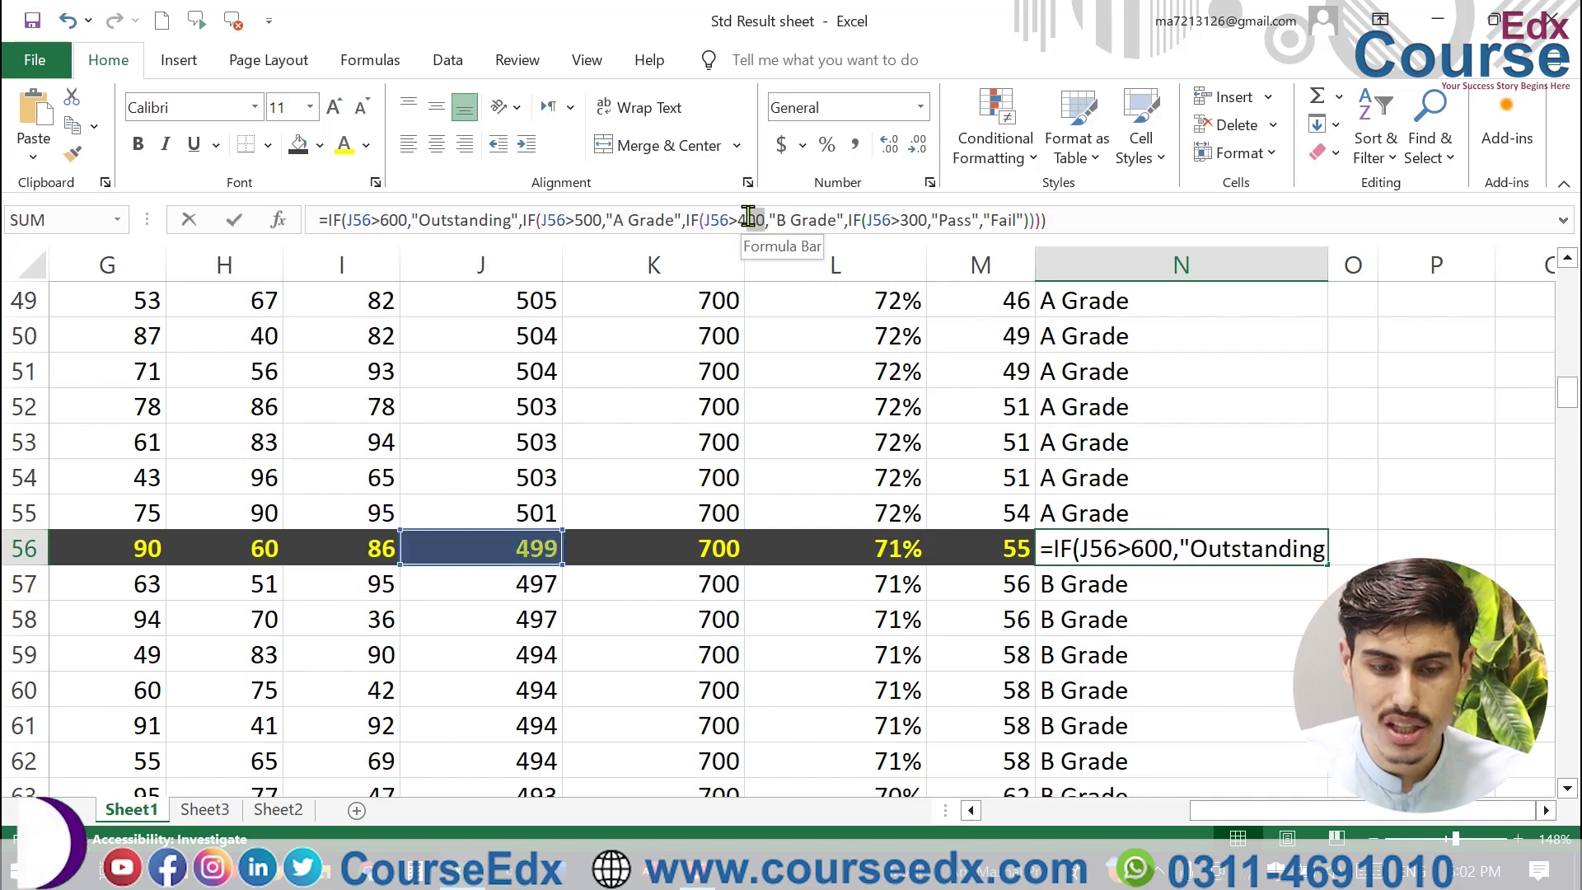
pyautogui.press('Return')
# Find the first Pass student in row 196, examine the >300 condition in the N196 formula, and compare the marks in neighbouring rows
pyautogui.scroll(-19, 1013, 424)
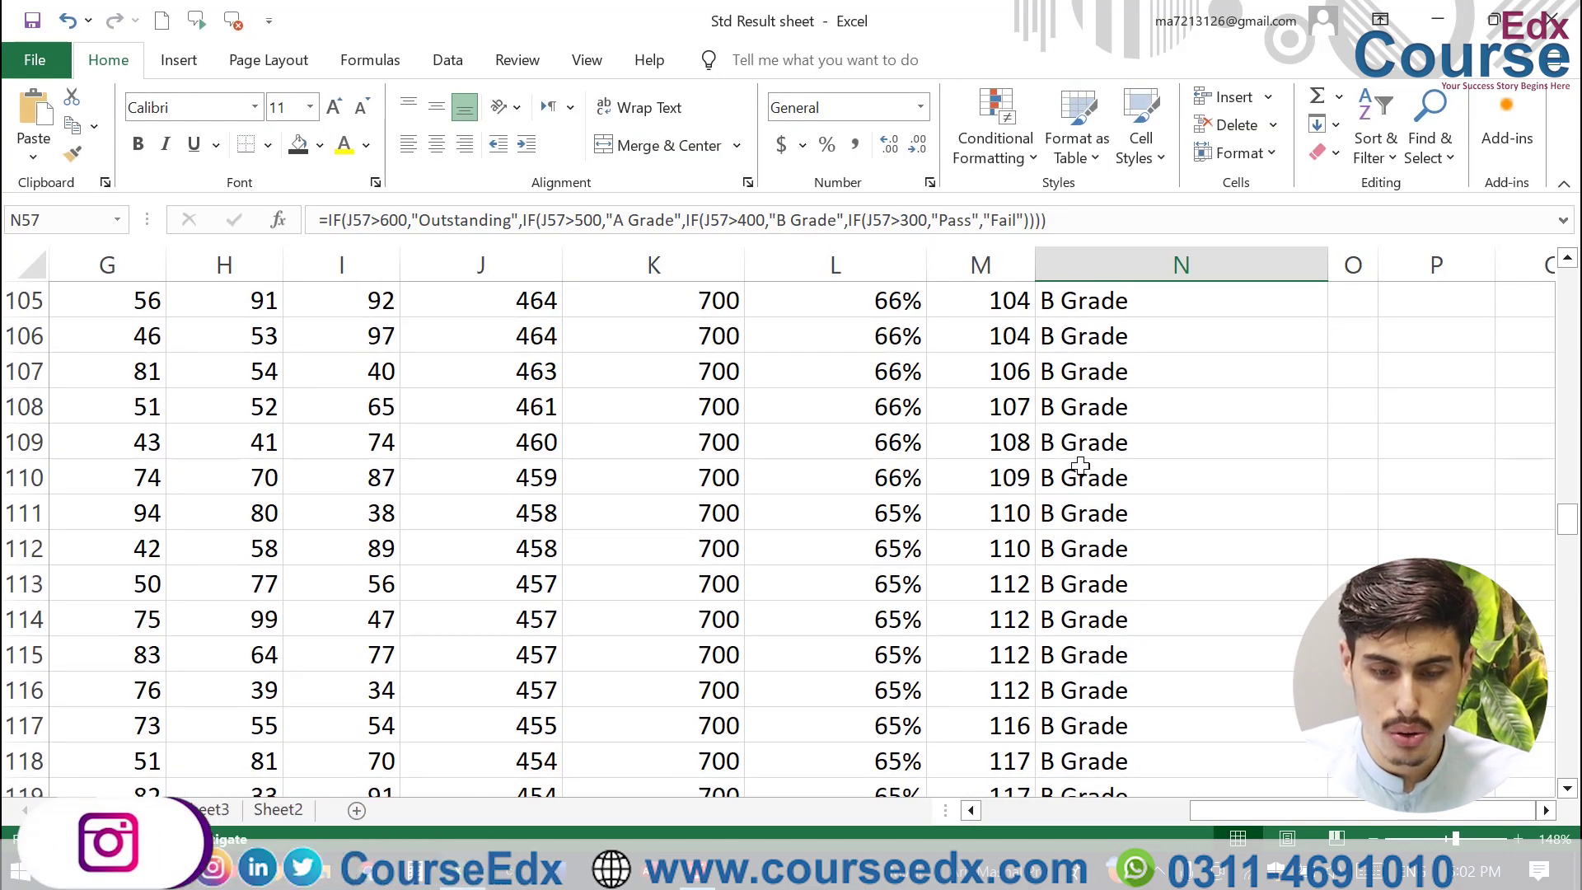
pyautogui.scroll(-13, 1063, 453)
pyautogui.scroll(-15, 1080, 466)
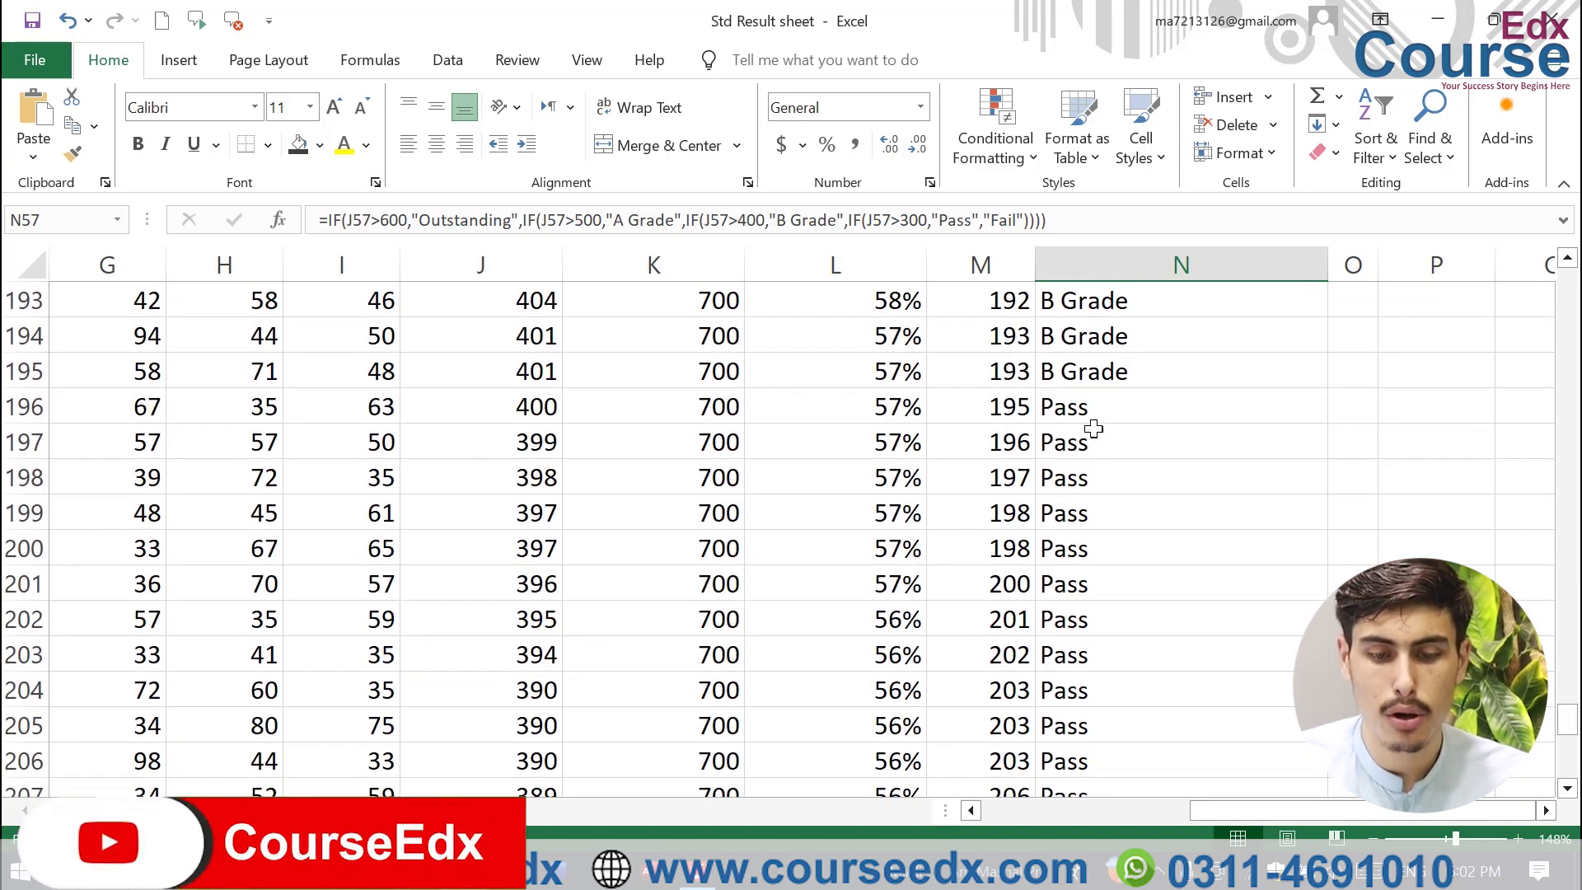
pyautogui.click(1095, 414)
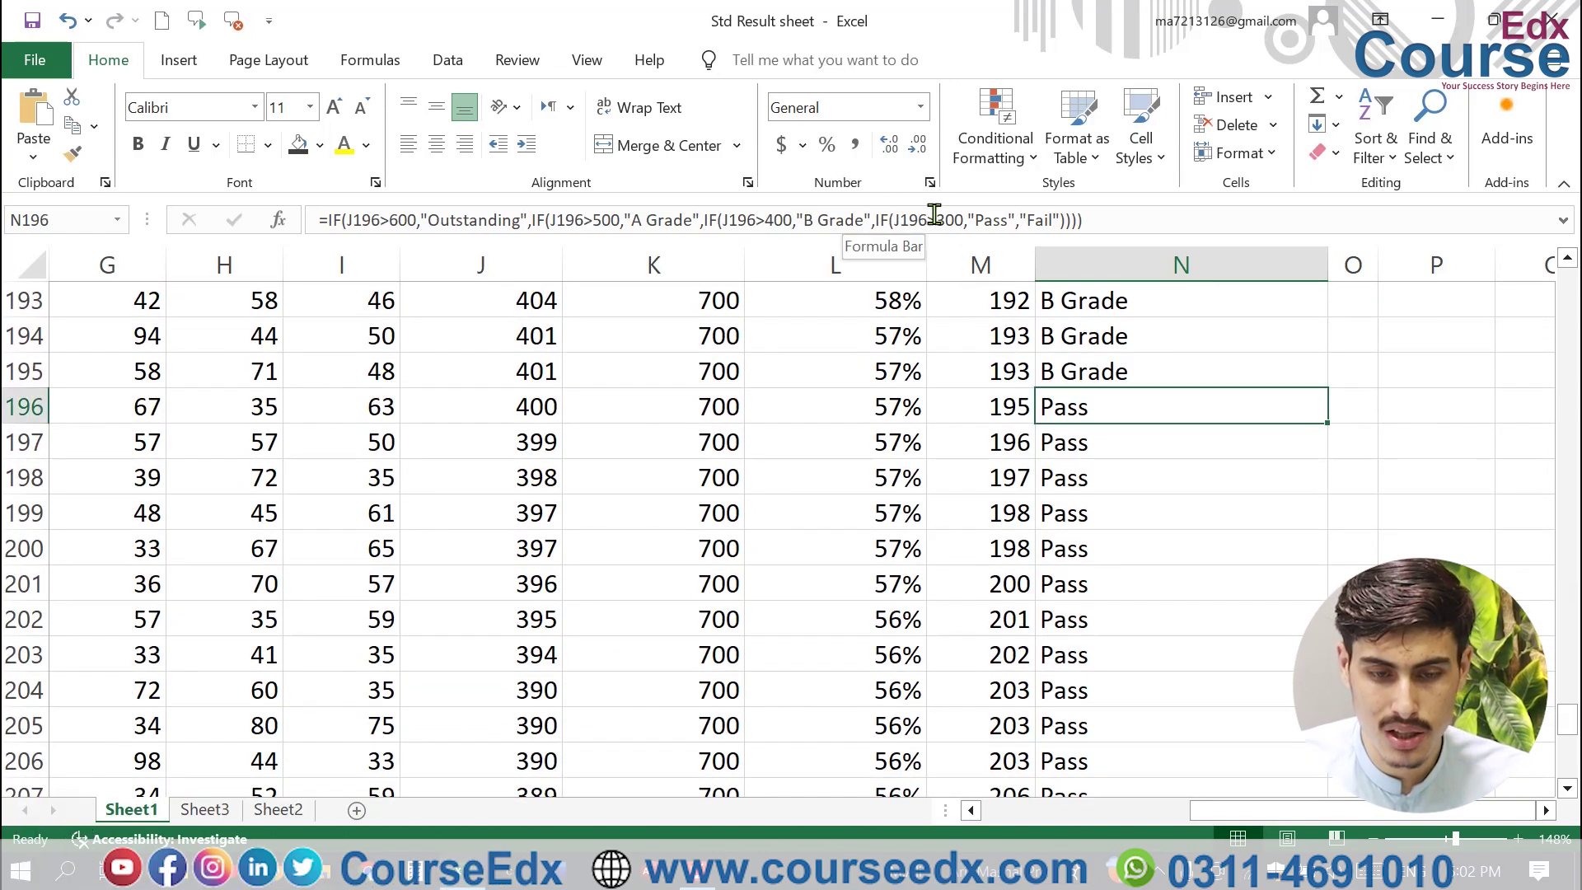
pyautogui.click(958, 220)
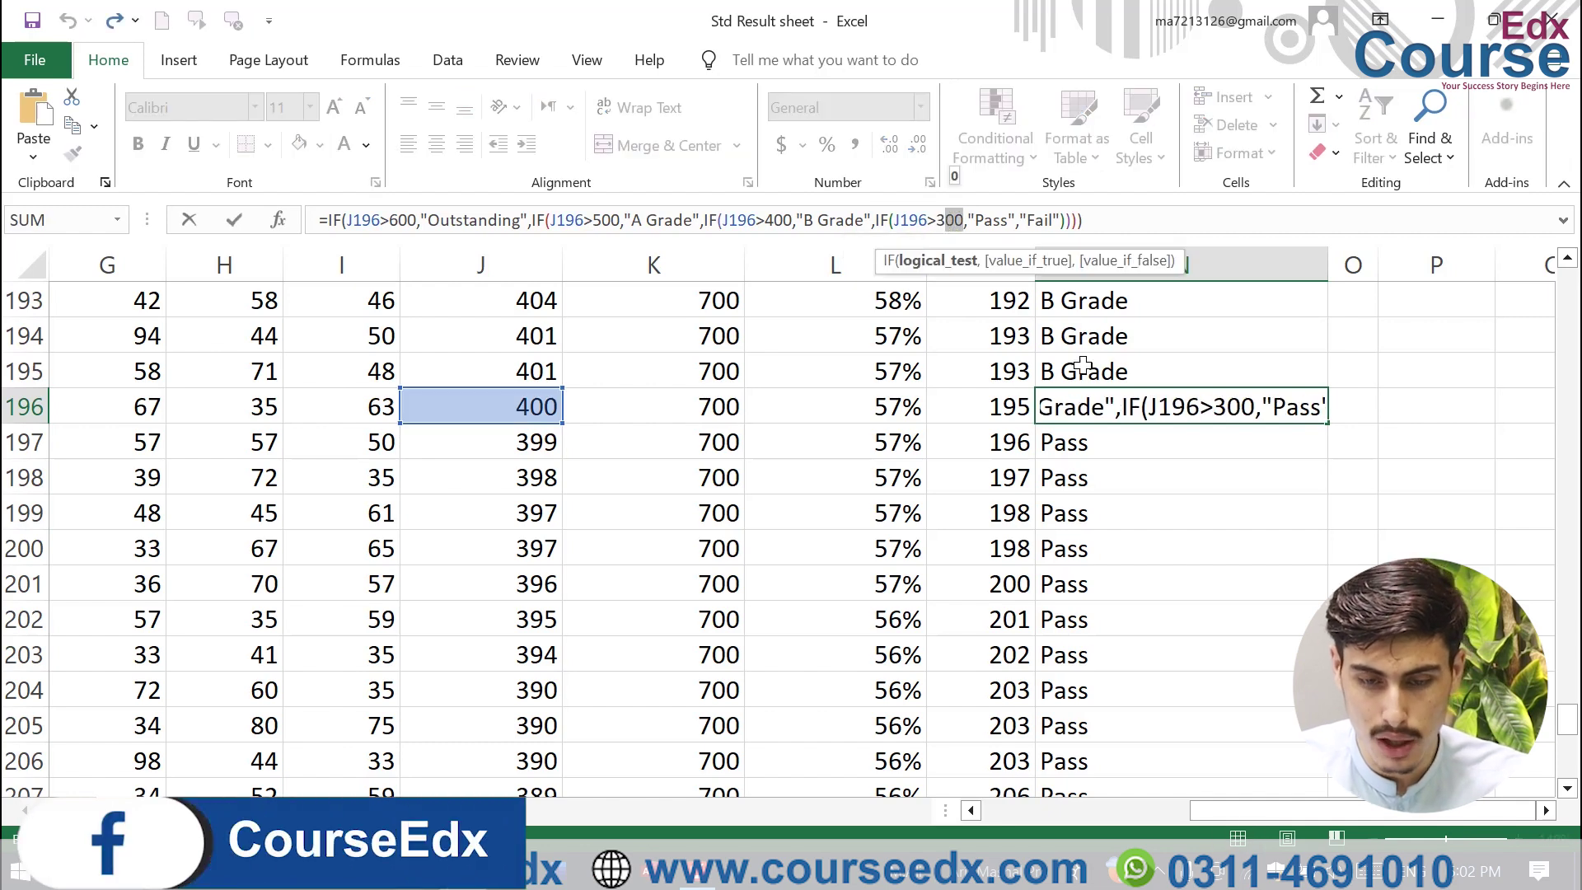
pyautogui.press('Return')
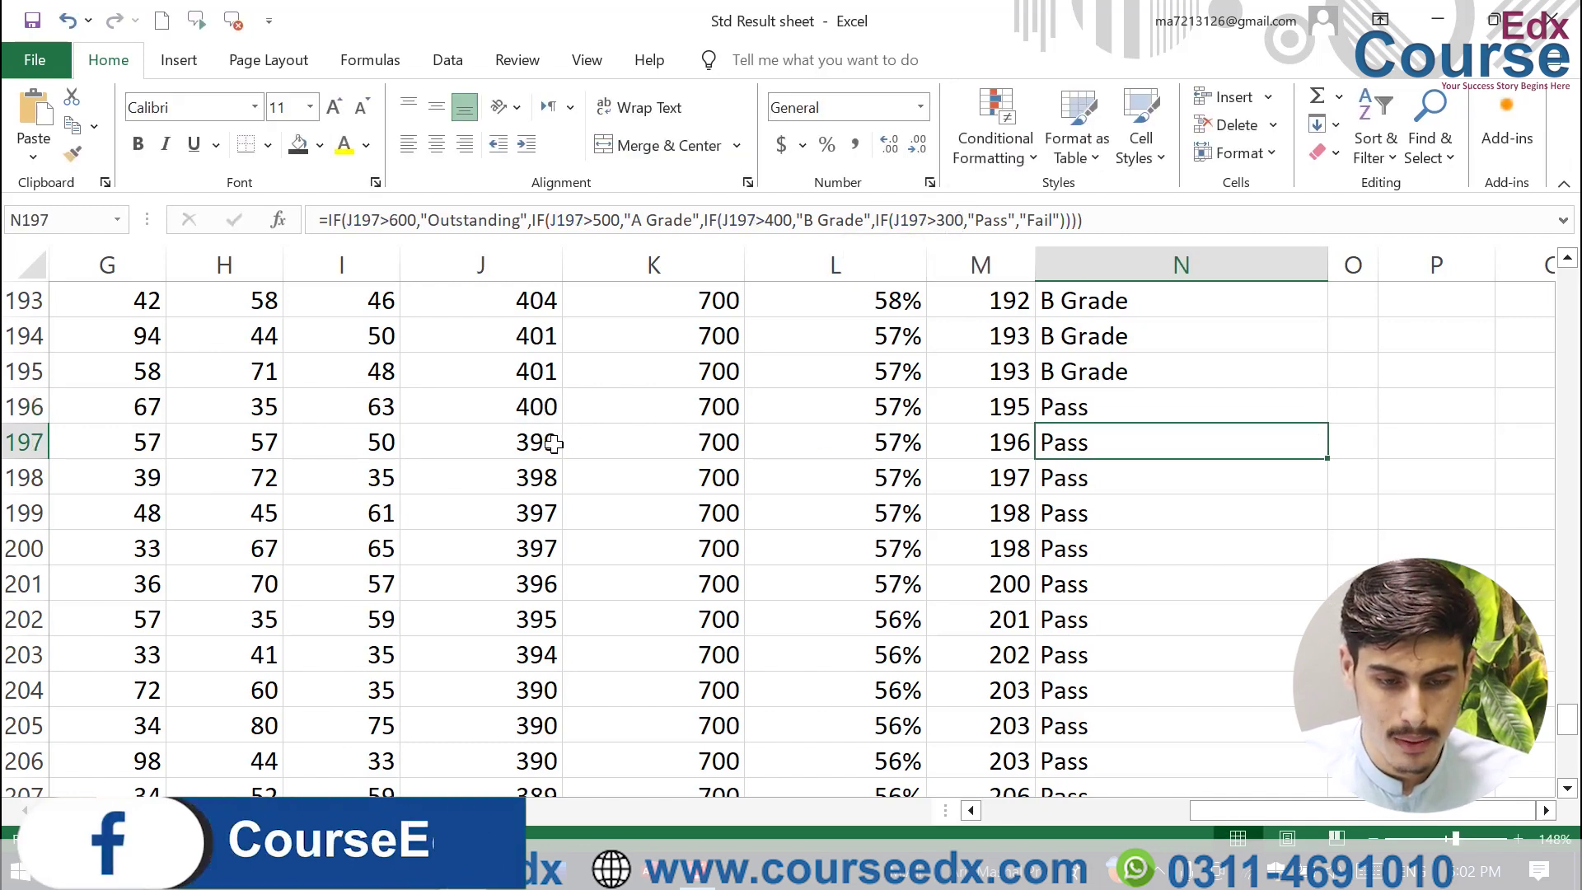
pyautogui.scroll(-3, 552, 442)
pyautogui.scroll(5, 548, 439)
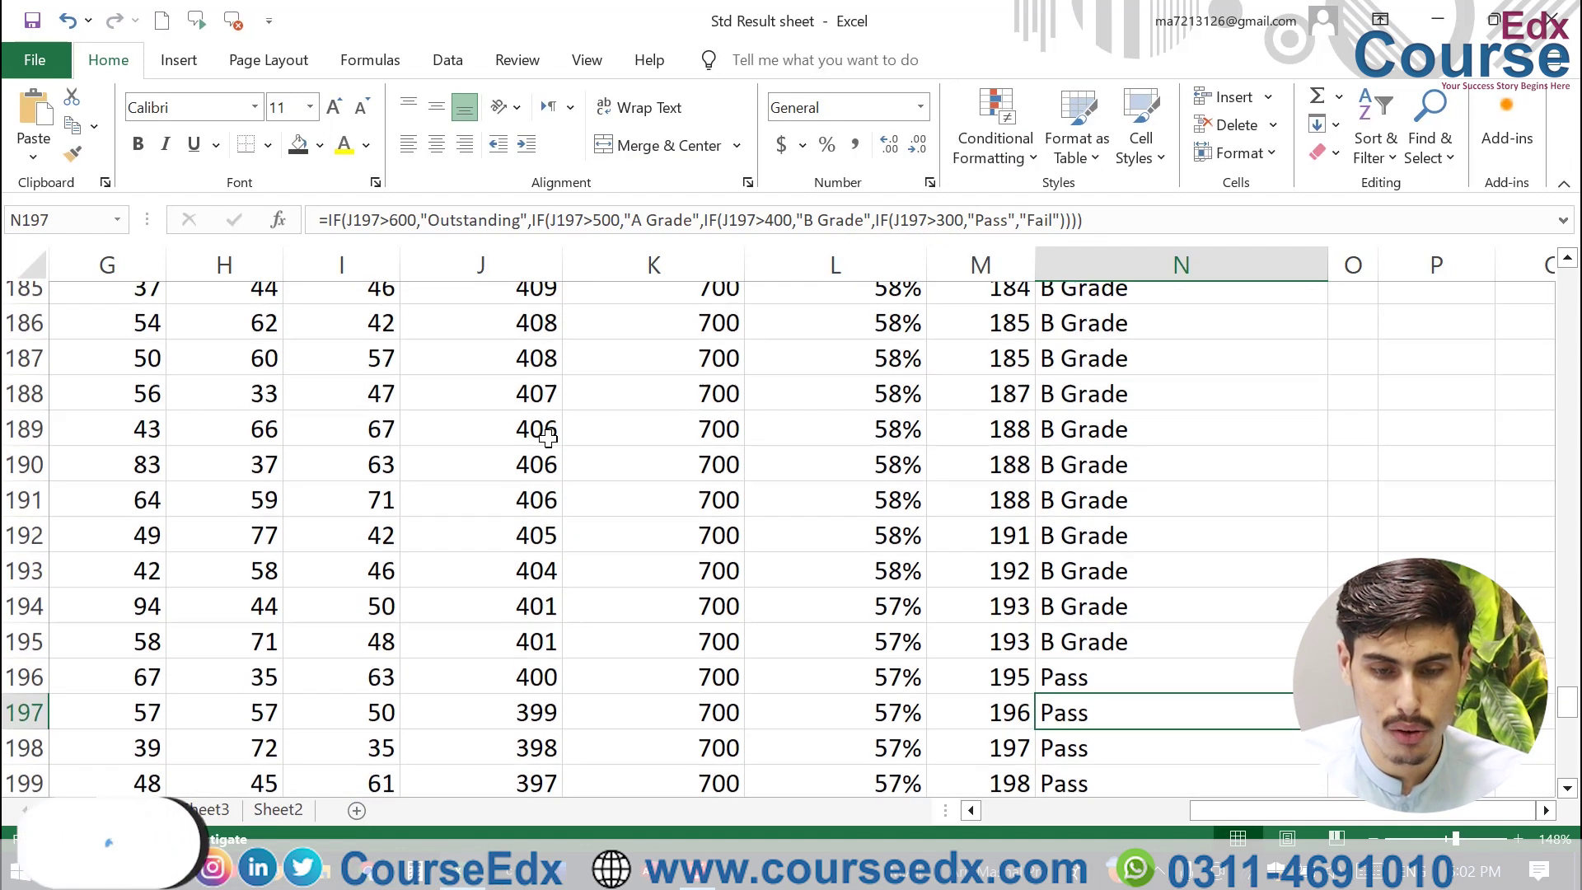